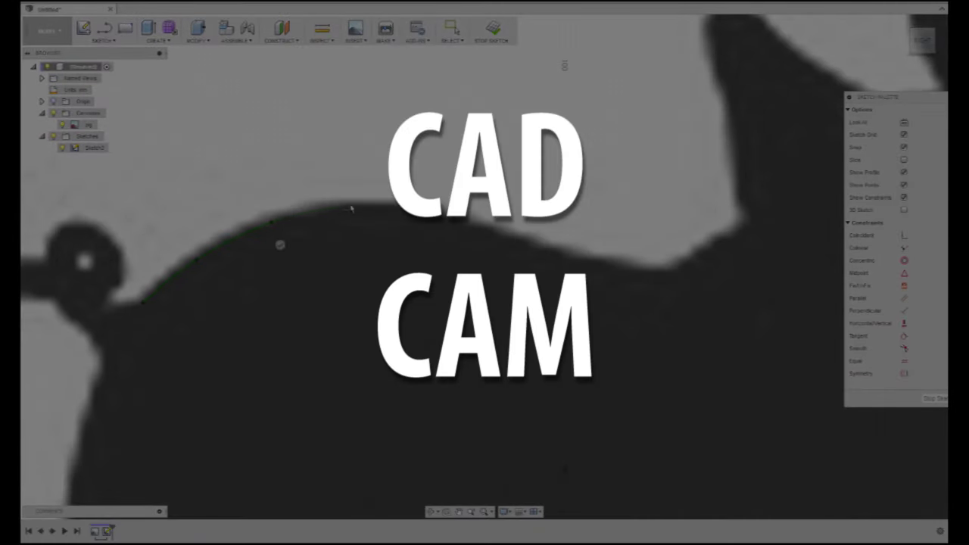
Trace the pig's back on the canvas image with a spline, from the tail side to the base of the first ear
{"action": "left_click", "coordinate": [371, 203]}
{"action": "left_click", "coordinate": [458, 220]}
{"action": "left_click", "coordinate": [517, 232]}
{"action": "left_click", "coordinate": [570, 248]}
{"action": "left_click", "coordinate": [638, 271]}
{"action": "left_click", "coordinate": [708, 257]}
{"action": "middle_click_drag", "start_coordinate": [746, 227], "coordinate": [575, 340]}
{"action": "scroll", "coordinate": [580, 258], "scroll_direction": "up", "scroll_amount": 3}
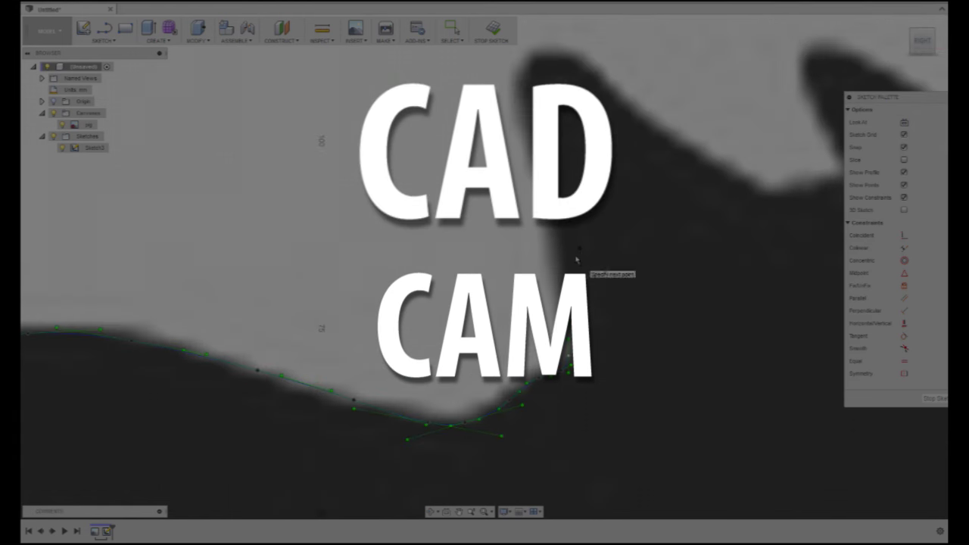
Trace the first ear with a new spline, up its rear edge, around the tip and down towards the second ear
{"action": "key", "text": "Escape"}
{"action": "left_click", "coordinate": [103, 40]}
{"action": "left_click", "coordinate": [103, 139]}
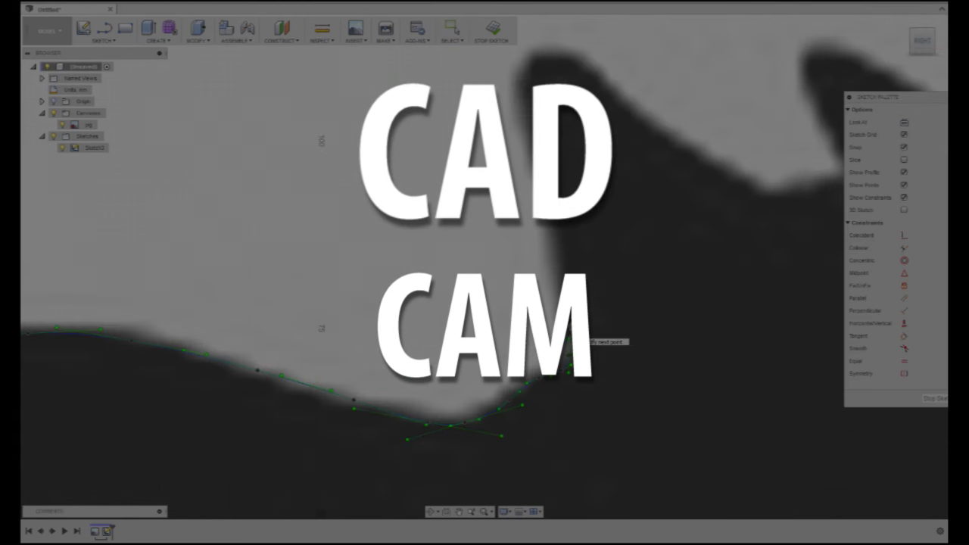
{"action": "left_click", "coordinate": [517, 94]}
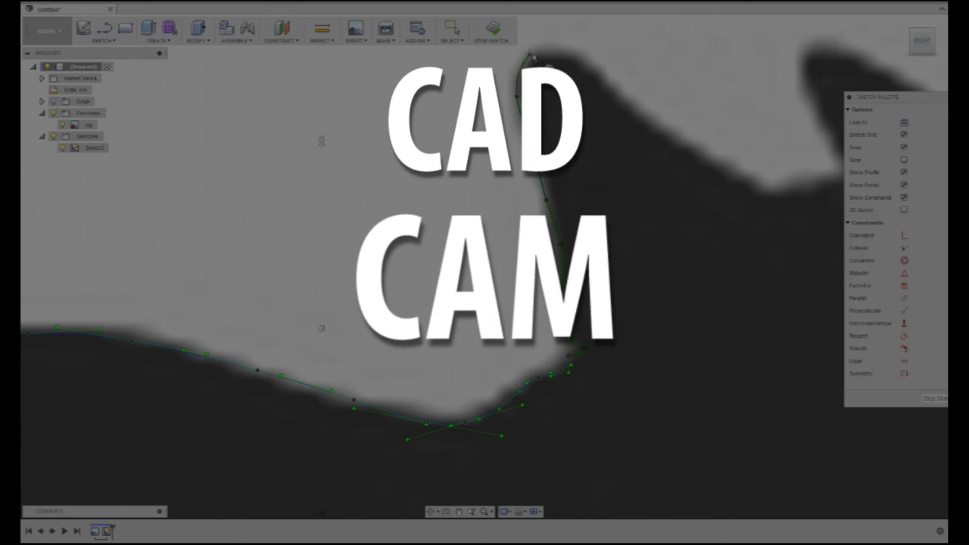
{"action": "left_click", "coordinate": [529, 53]}
{"action": "left_click", "coordinate": [583, 59]}
{"action": "left_click", "coordinate": [620, 96]}
{"action": "left_click", "coordinate": [671, 134]}
{"action": "left_click", "coordinate": [746, 170]}
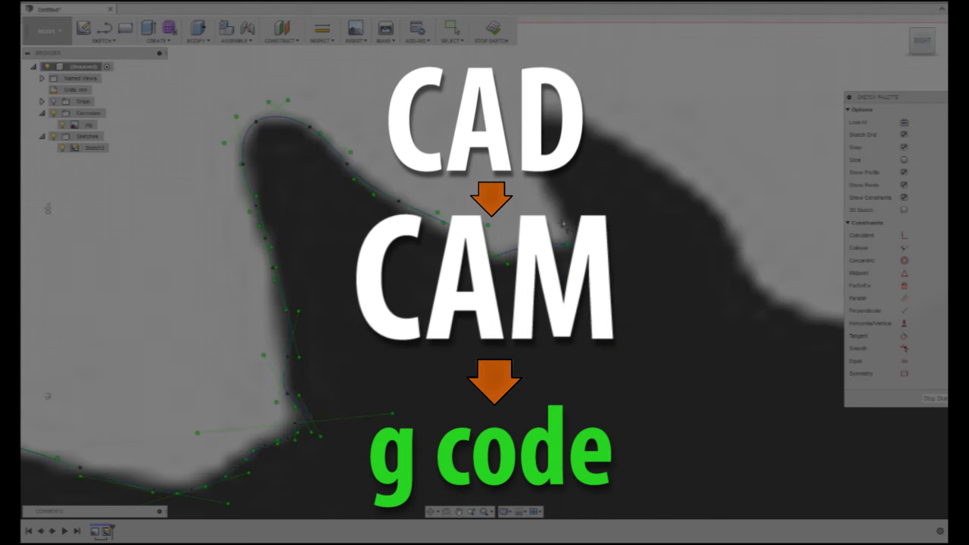
Continue the spline outline around the second ear and down its front edge
{"action": "left_click", "coordinate": [554, 208]}
{"action": "left_click", "coordinate": [584, 121]}
{"action": "left_click", "coordinate": [664, 163]}
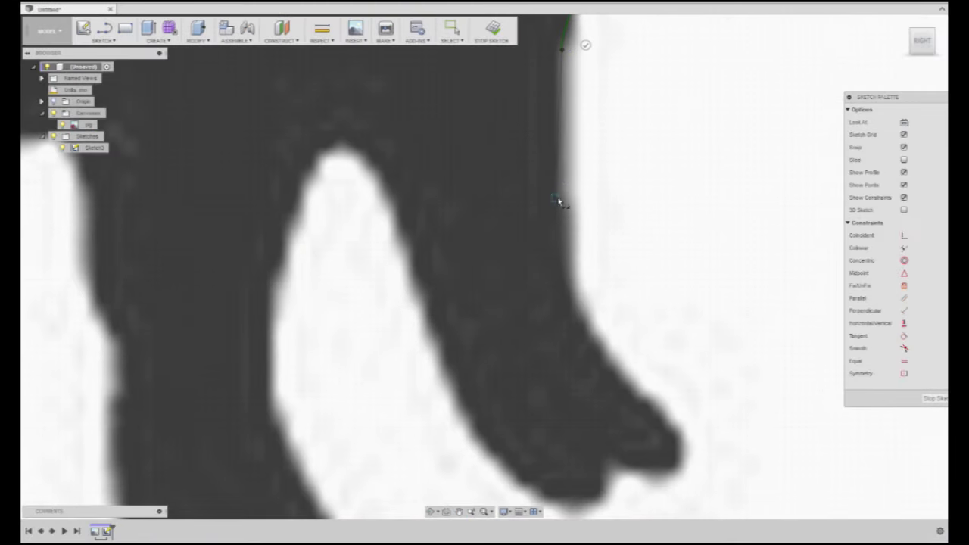
Trace the front edge of the foremost leg with spline points and round the tip of its hoof
{"action": "left_click", "coordinate": [561, 198]}
{"action": "left_click", "coordinate": [577, 310]}
{"action": "left_click", "coordinate": [643, 397]}
{"action": "left_click", "coordinate": [673, 428]}
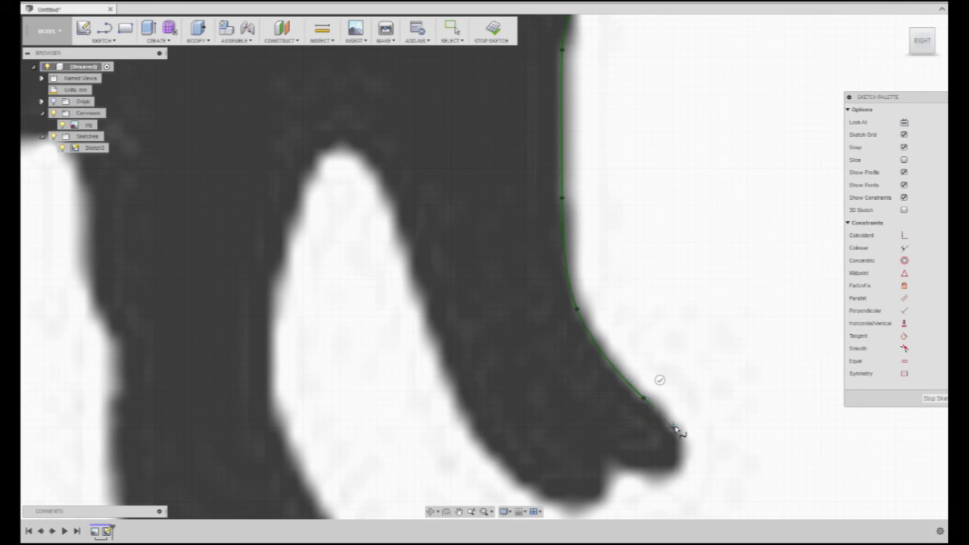
{"action": "left_click", "coordinate": [680, 463]}
{"action": "left_click", "coordinate": [659, 461]}
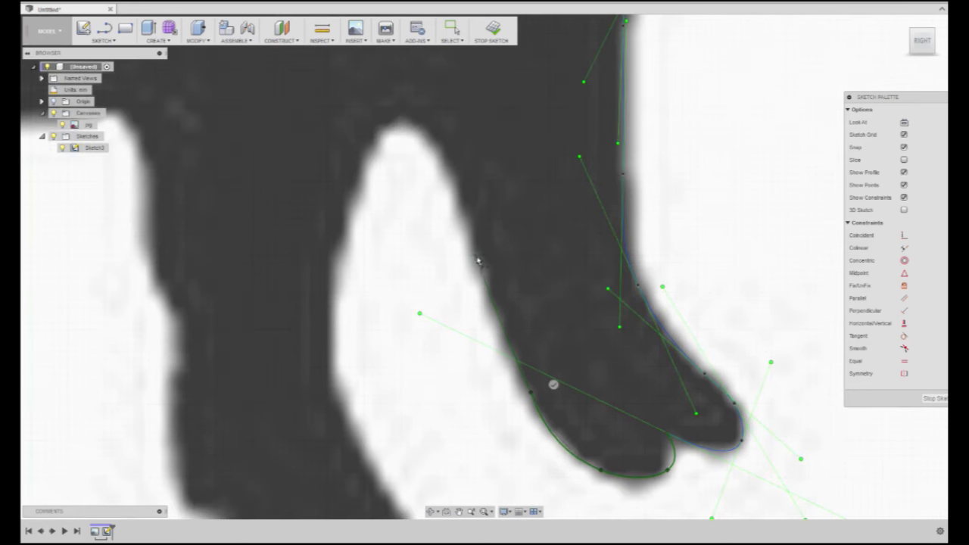
Trace the arch between the two front legs and the front edge of the second leg down to its hoof
{"action": "left_click", "coordinate": [398, 134]}
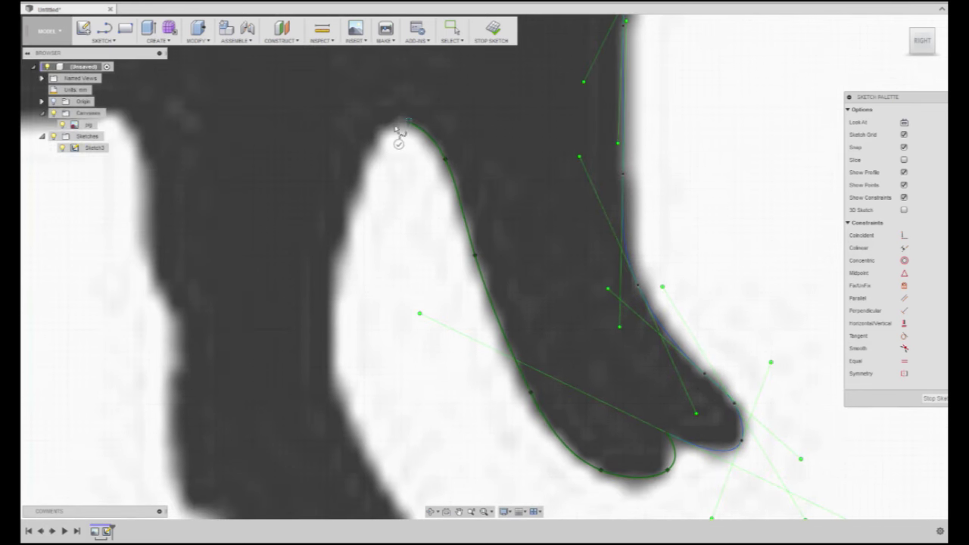
{"action": "left_click", "coordinate": [335, 352]}
{"action": "left_click", "coordinate": [385, 444]}
{"action": "middle_click_drag", "start_coordinate": [385, 443], "coordinate": [376, 295]}
{"action": "left_click", "coordinate": [371, 293]}
{"action": "left_click", "coordinate": [386, 337]}
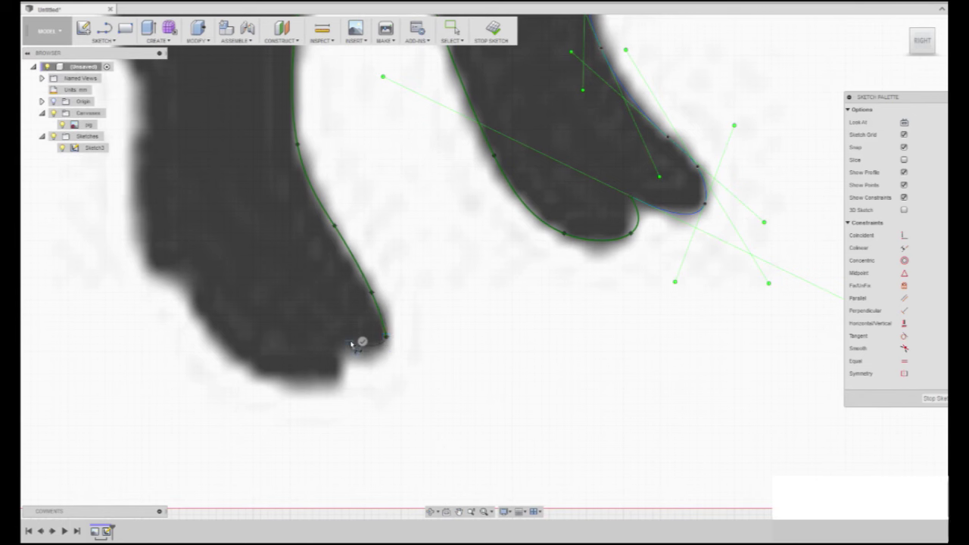
{"action": "left_click", "coordinate": [350, 345]}
{"action": "left_click", "coordinate": [342, 383]}
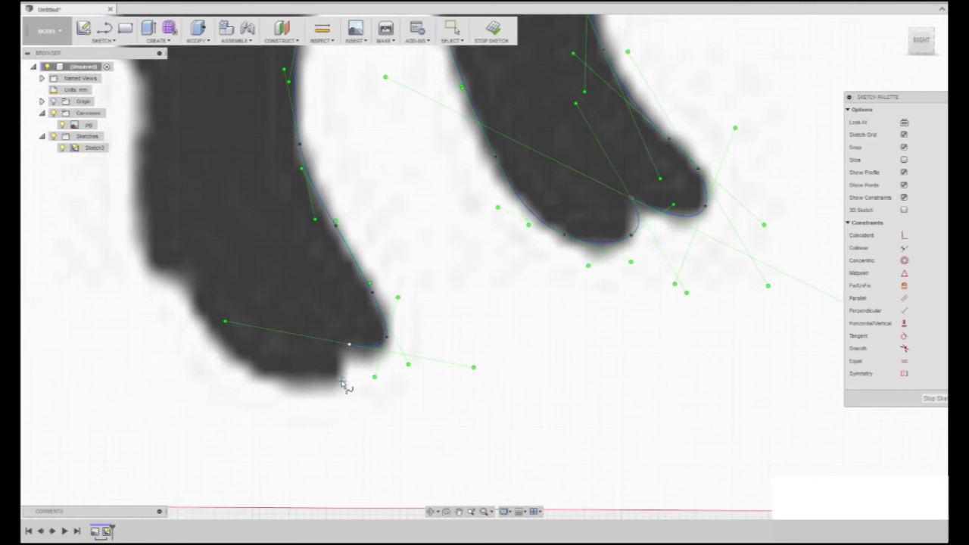
Trace the second front leg's hoof underside and its rear edge
{"action": "mouse_move", "coordinate": [346, 384]}
{"action": "middle_mouse_down"}
{"action": "mouse_move", "coordinate": [545, 385]}
{"action": "mouse_move", "coordinate": [544, 418]}
{"action": "middle_mouse_up"}
{"action": "left_click", "coordinate": [451, 400]}
{"action": "left_click", "coordinate": [385, 297]}
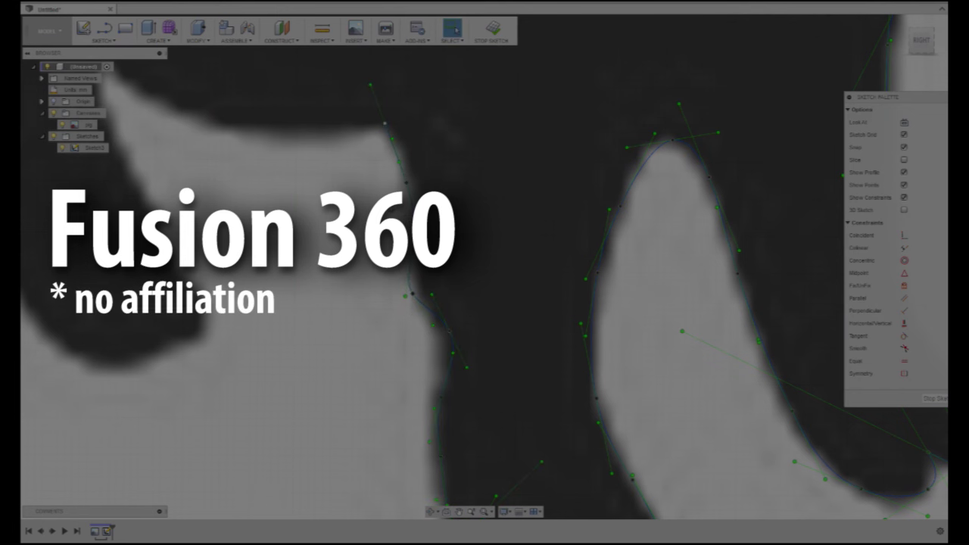
Trace the belly line and the front edge and hoof tip of the first hind leg with a spline
{"action": "middle_click_drag", "start_coordinate": [413, 295], "coordinate": [630, 443]}
{"action": "left_click", "coordinate": [102, 40]}
{"action": "left_click", "coordinate": [196, 148]}
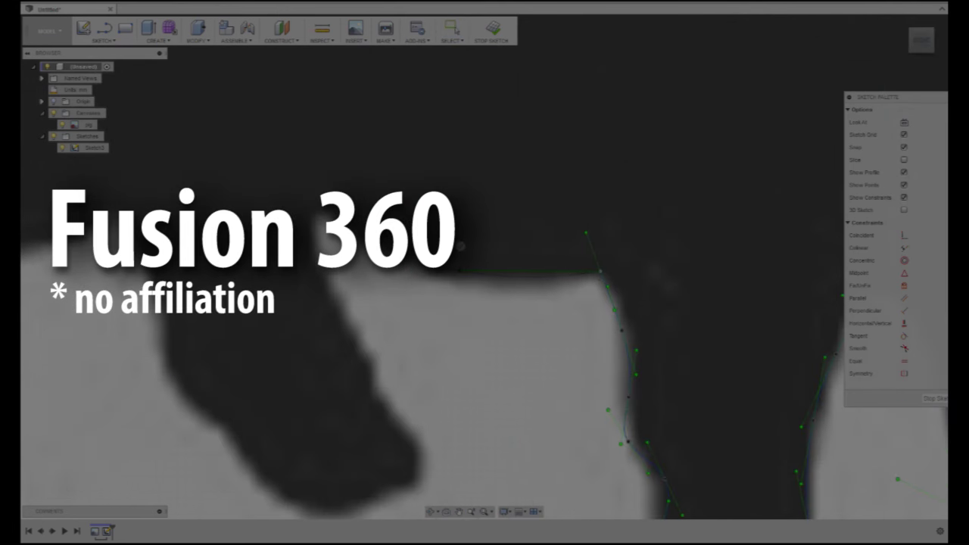
{"action": "left_click", "coordinate": [307, 225]}
{"action": "left_click", "coordinate": [355, 343]}
{"action": "left_click", "coordinate": [406, 438]}
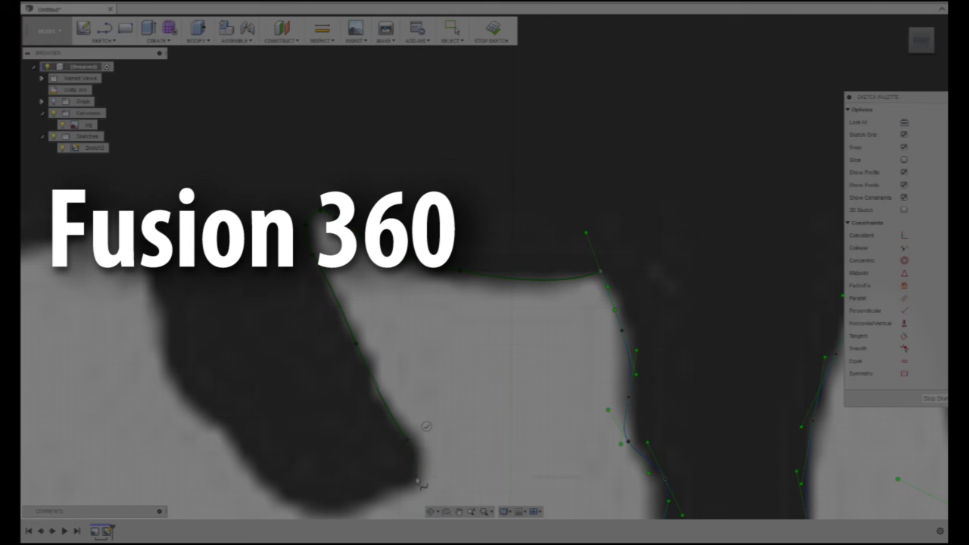
{"action": "left_click", "coordinate": [422, 485]}
{"action": "left_click", "coordinate": [399, 502]}
{"action": "middle_click_drag", "start_coordinate": [382, 506], "coordinate": [492, 354]}
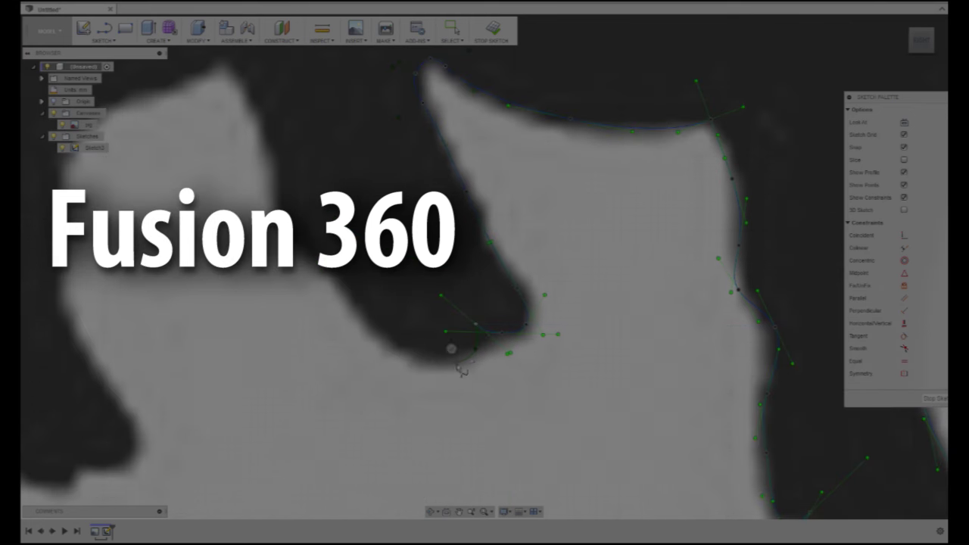
Trace the arch between the hind legs and the front edge of the rearmost leg
{"action": "middle_click_drag", "start_coordinate": [227, 77], "coordinate": [644, 220]}
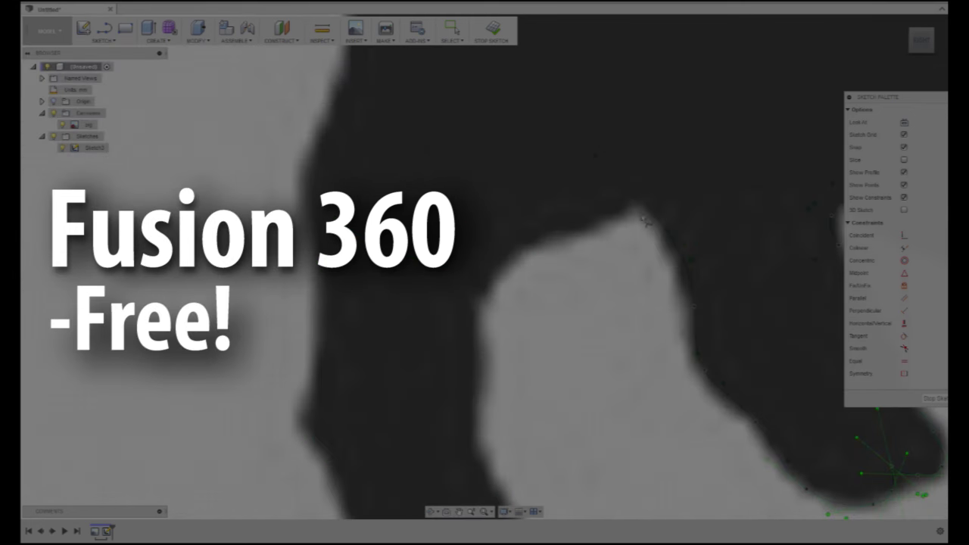
{"action": "left_click", "coordinate": [503, 307]}
{"action": "middle_click_drag", "start_coordinate": [509, 455], "coordinate": [438, 267]}
{"action": "left_click", "coordinate": [520, 369]}
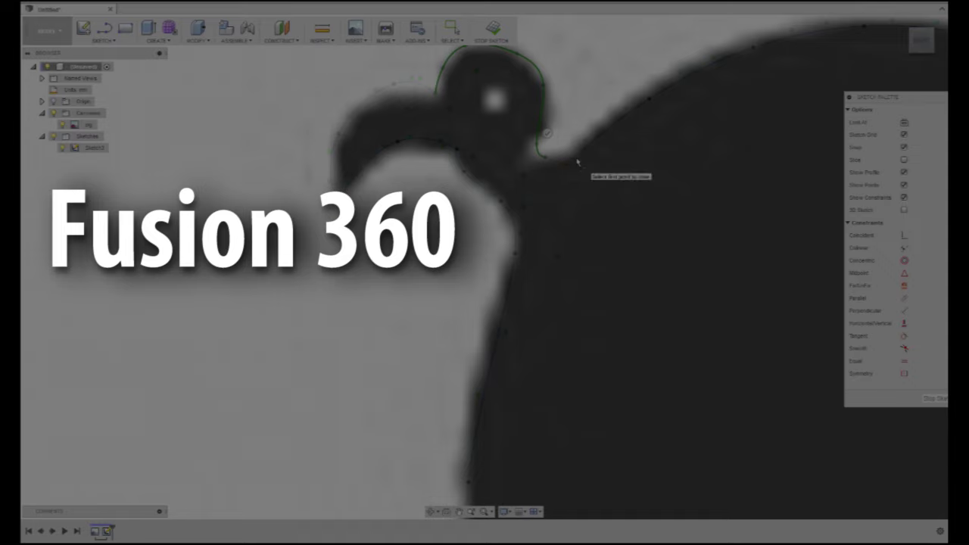
Fine-tune the spline points around the legs, chest and snout so the sketch follows the pig image's outline
{"action": "scroll", "coordinate": [618, 206], "scroll_direction": "down", "scroll_amount": 5}
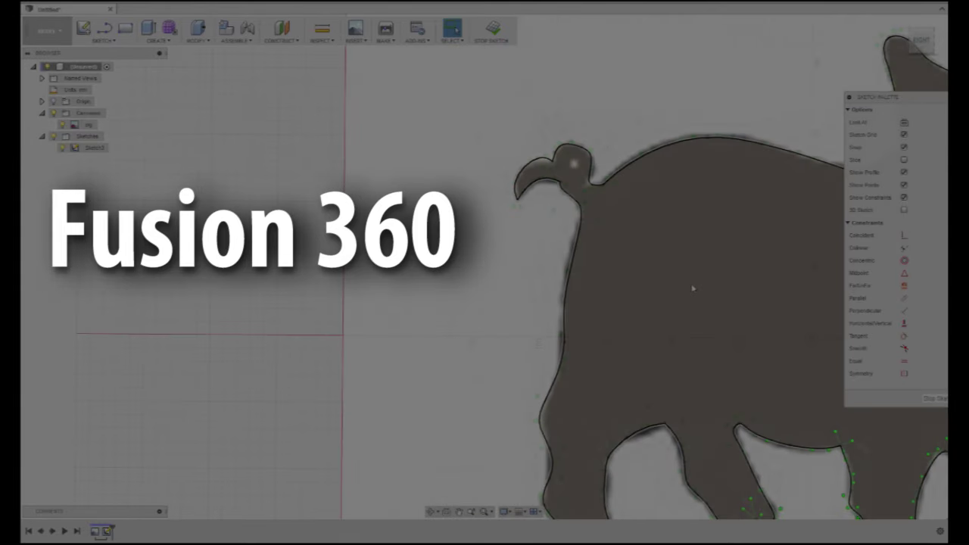
{"action": "scroll", "coordinate": [434, 295], "scroll_direction": "up", "scroll_amount": 8}
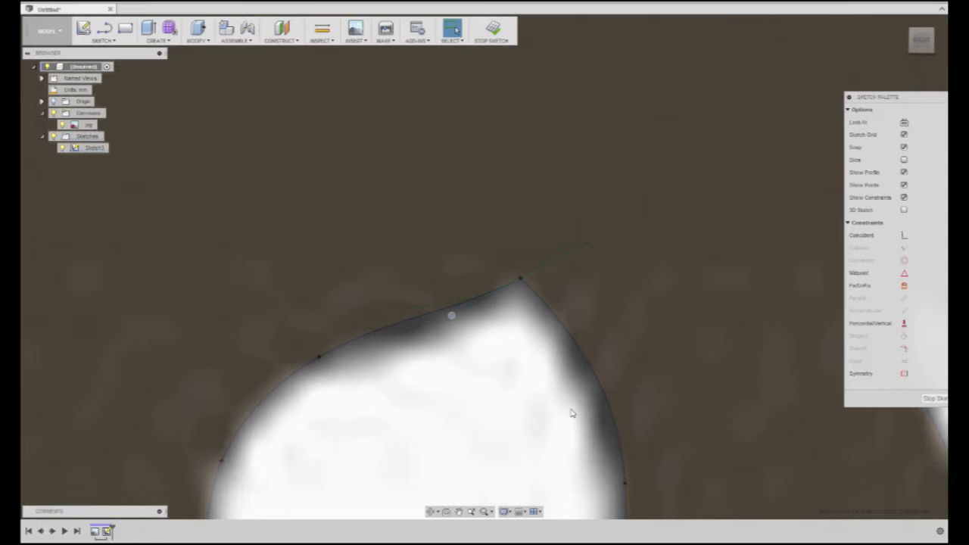
{"action": "middle_click_drag", "start_coordinate": [573, 411], "coordinate": [553, 283]}
{"action": "scroll", "coordinate": [422, 404], "scroll_direction": "up", "scroll_amount": 4}
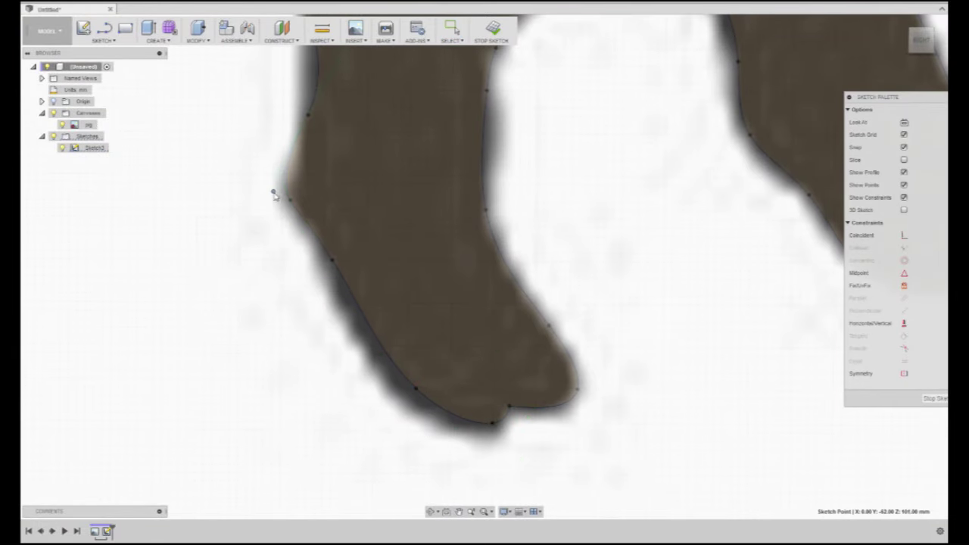
{"action": "left_click", "coordinate": [256, 207]}
{"action": "scroll", "coordinate": [678, 204], "scroll_direction": "down", "scroll_amount": 3}
{"action": "scroll", "coordinate": [552, 240], "scroll_direction": "up", "scroll_amount": 5}
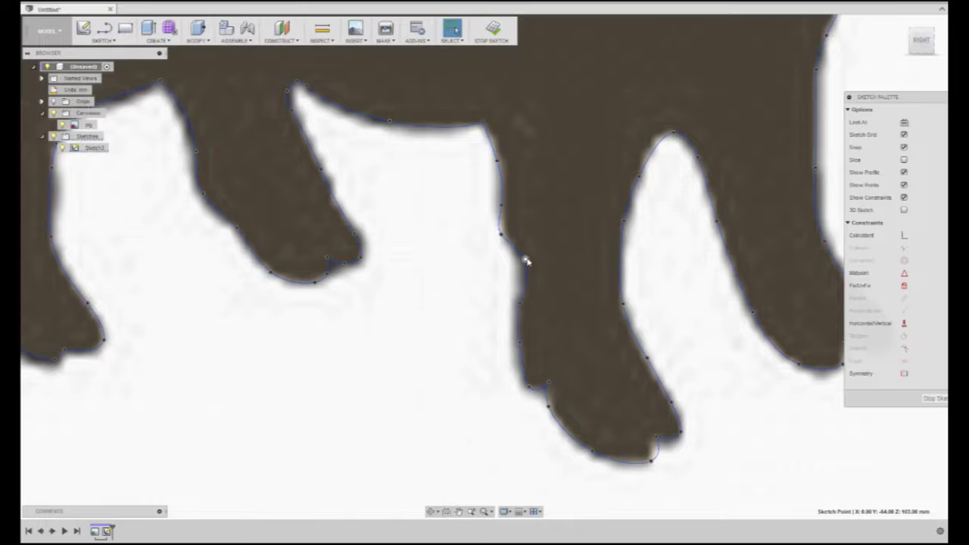
{"action": "scroll", "coordinate": [484, 272], "scroll_direction": "up", "scroll_amount": 3}
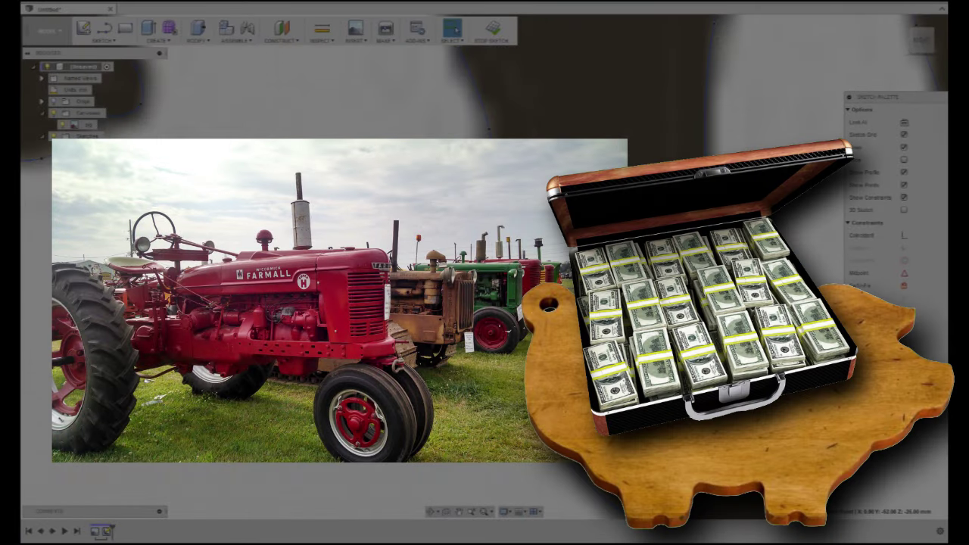
{"action": "scroll", "coordinate": [567, 280], "scroll_direction": "up", "scroll_amount": 5}
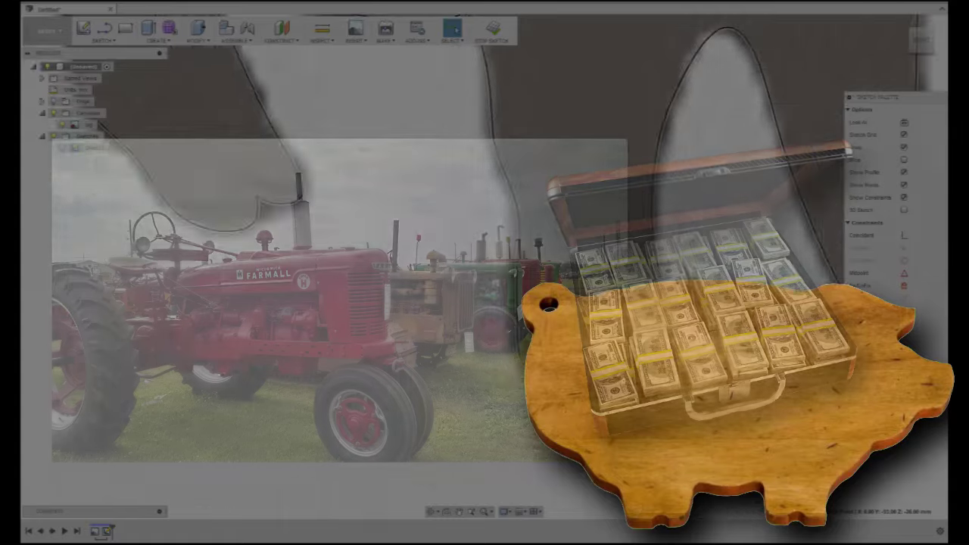
{"action": "scroll", "coordinate": [560, 243], "scroll_direction": "up", "scroll_amount": 3}
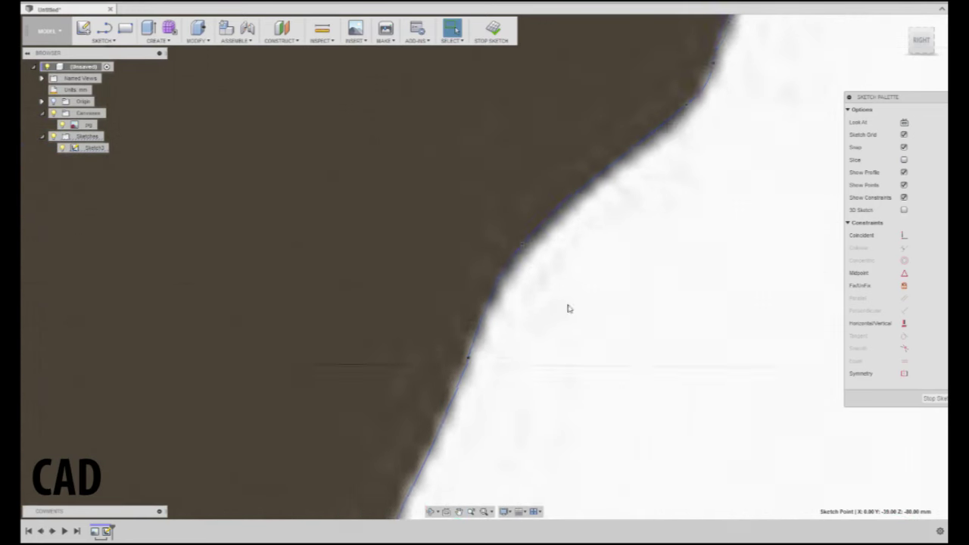
{"action": "scroll", "coordinate": [486, 262], "scroll_direction": "up", "scroll_amount": 6}
{"action": "scroll", "coordinate": [594, 267], "scroll_direction": "down", "scroll_amount": 5}
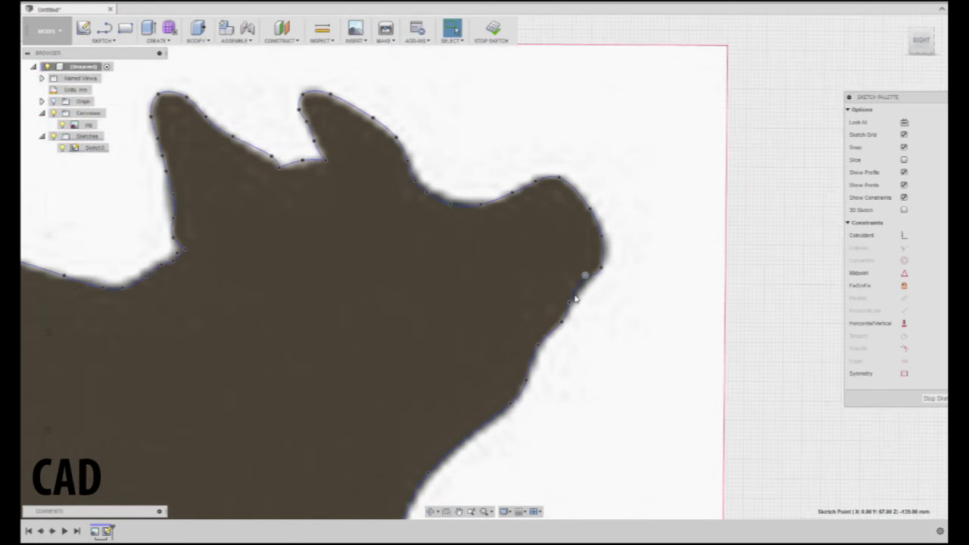
Extrude the closed pig profile 15 mm as a new body
{"action": "middle_click_drag", "start_coordinate": [256, 243], "coordinate": [422, 307]}
{"action": "scroll", "coordinate": [382, 291], "scroll_direction": "down", "scroll_amount": 6}
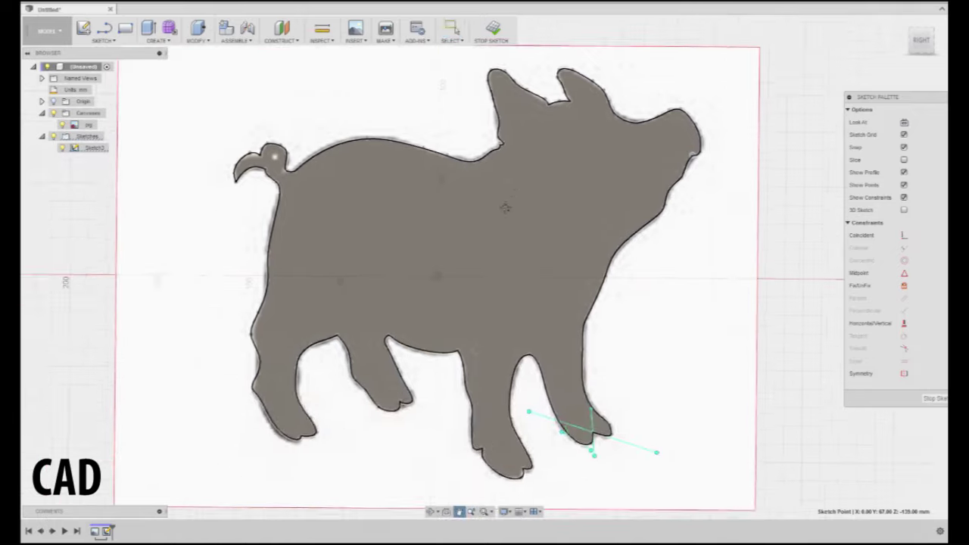
{"action": "mouse_move", "coordinate": [462, 257]}
{"action": "middle_mouse_down", "text": "shift"}
{"action": "mouse_move", "coordinate": [472, 270]}
{"action": "mouse_move", "coordinate": [469, 244]}
{"action": "middle_mouse_up", "text": "shift"}
{"action": "key", "text": "e"}
{"action": "left_click", "coordinate": [465, 240]}
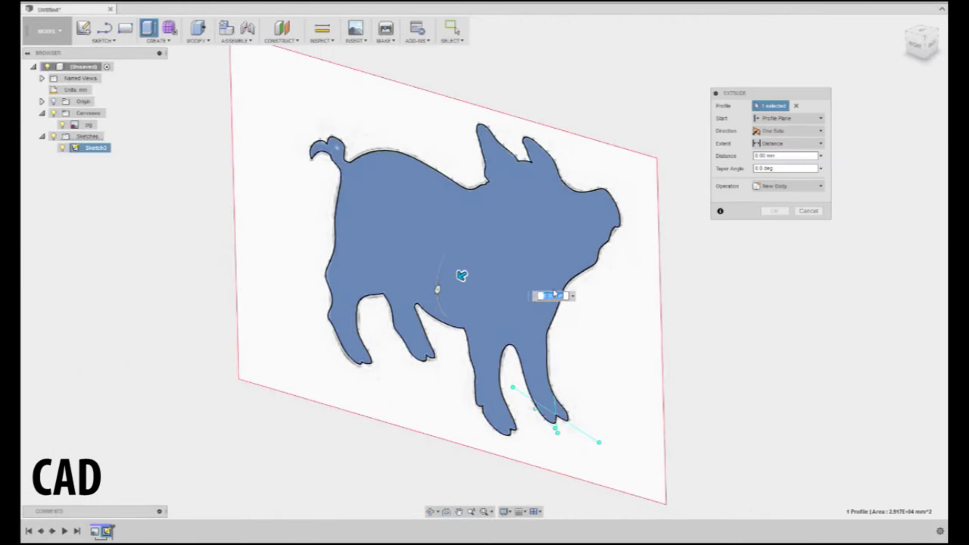
{"action": "type", "text": "15"}
{"action": "left_click", "coordinate": [773, 210]}
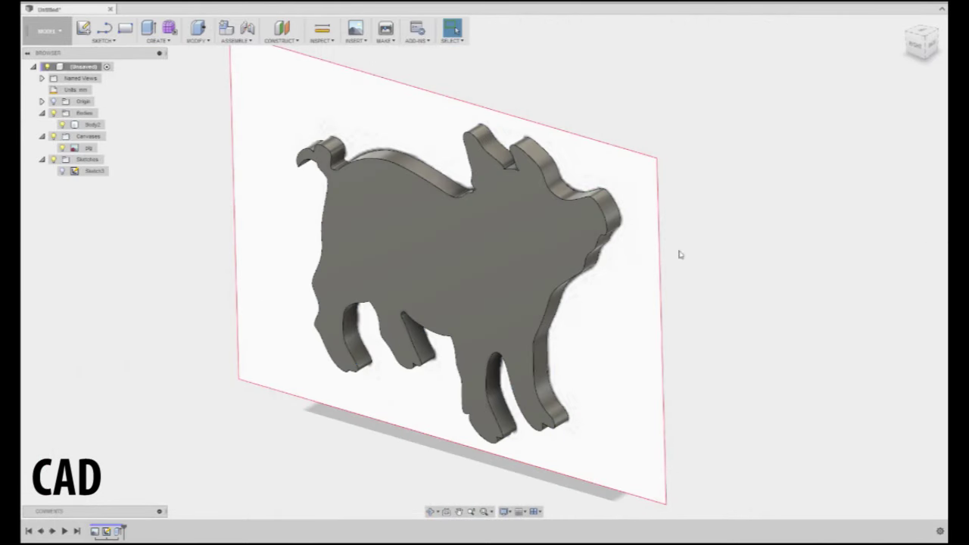
Hide the pig canvas image and switch to the CAM workspace
{"action": "left_click", "coordinate": [62, 148]}
{"action": "middle_click_drag", "start_coordinate": [406, 255], "coordinate": [583, 184], "text": "shift"}
{"action": "left_click", "coordinate": [46, 31]}
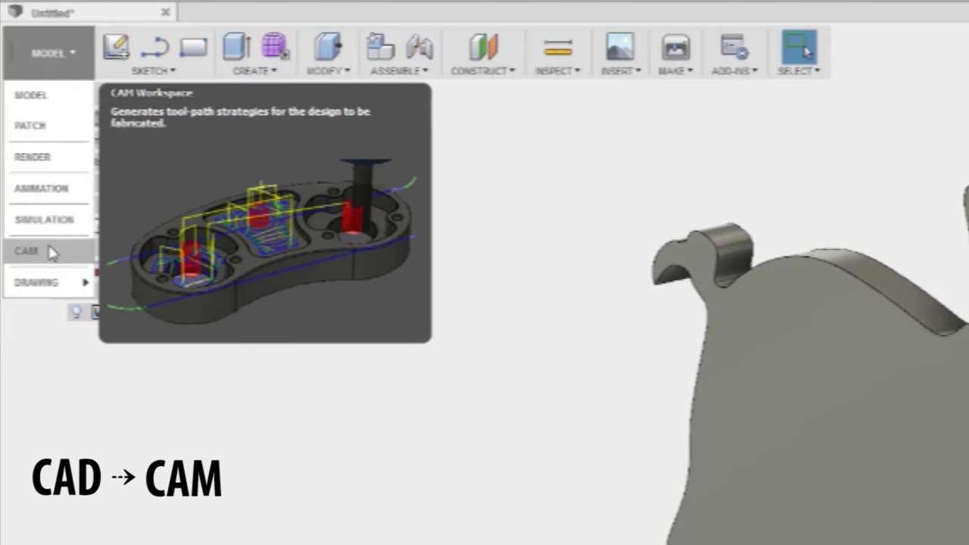
{"action": "left_click", "coordinate": [25, 250]}
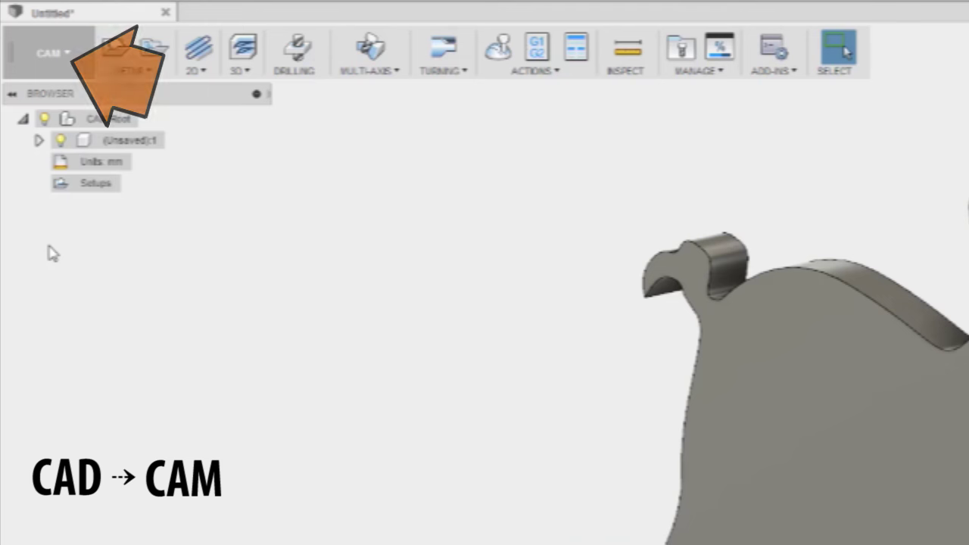
Create a new milling setup for the pig body
{"action": "left_click", "coordinate": [134, 76]}
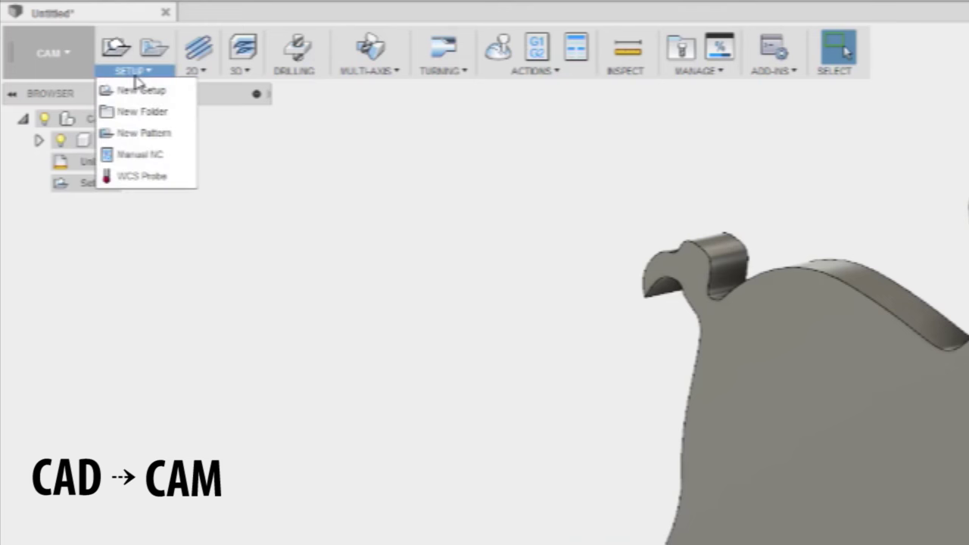
{"action": "left_click", "coordinate": [136, 92]}
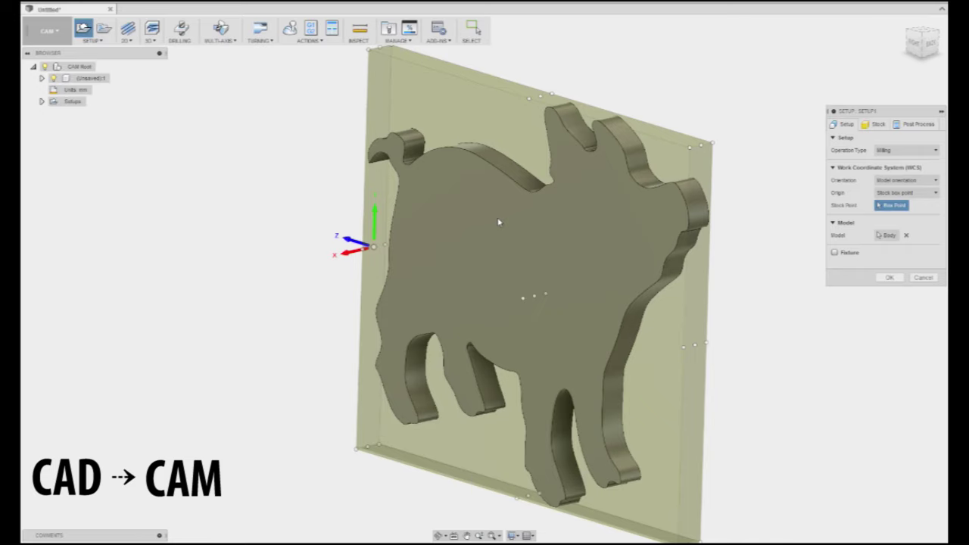
{"action": "middle_click_drag", "start_coordinate": [498, 222], "coordinate": [553, 148], "text": "shift"}
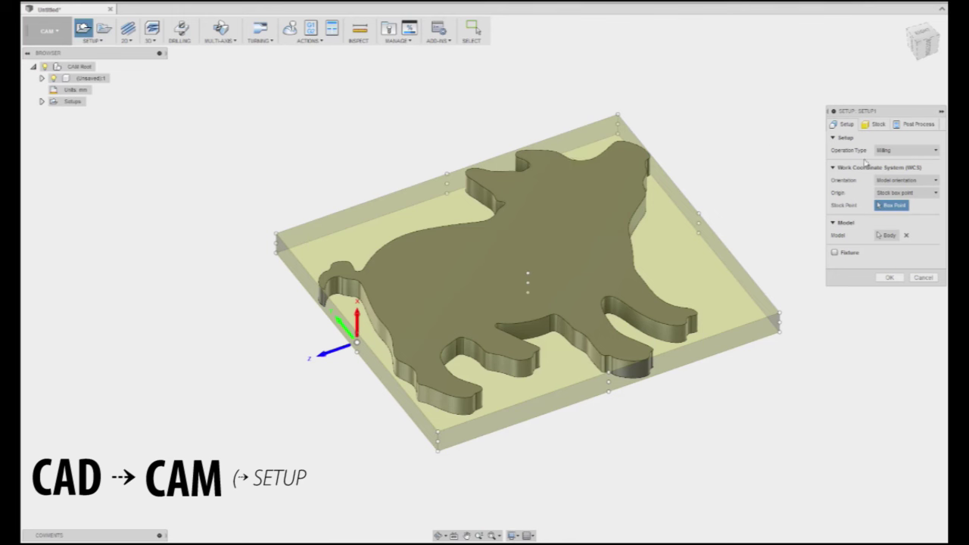
Orient the work coordinate system by Z axis/plane and Y axis, using the pig's top face for the Z direction
{"action": "left_click", "coordinate": [900, 180]}
{"action": "left_click", "coordinate": [894, 193]}
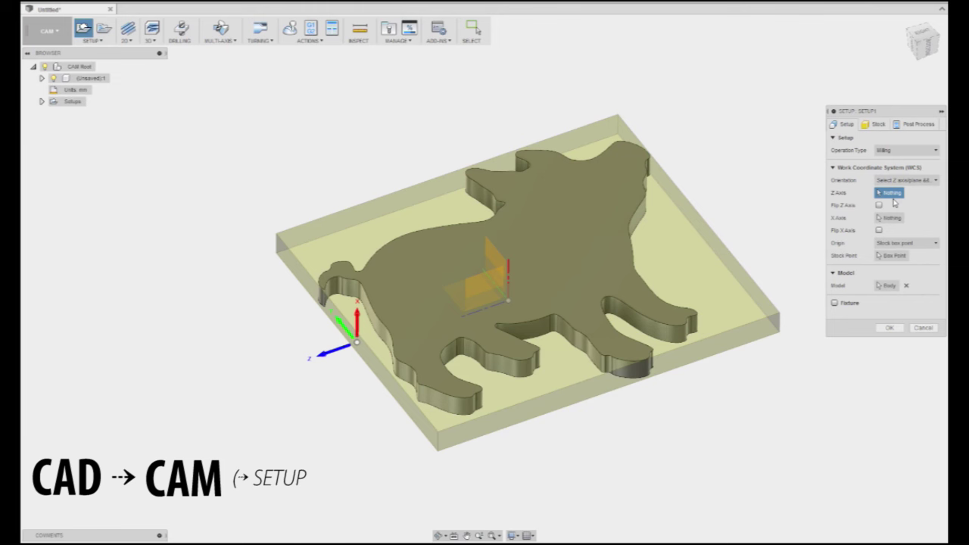
{"action": "left_click", "coordinate": [528, 235]}
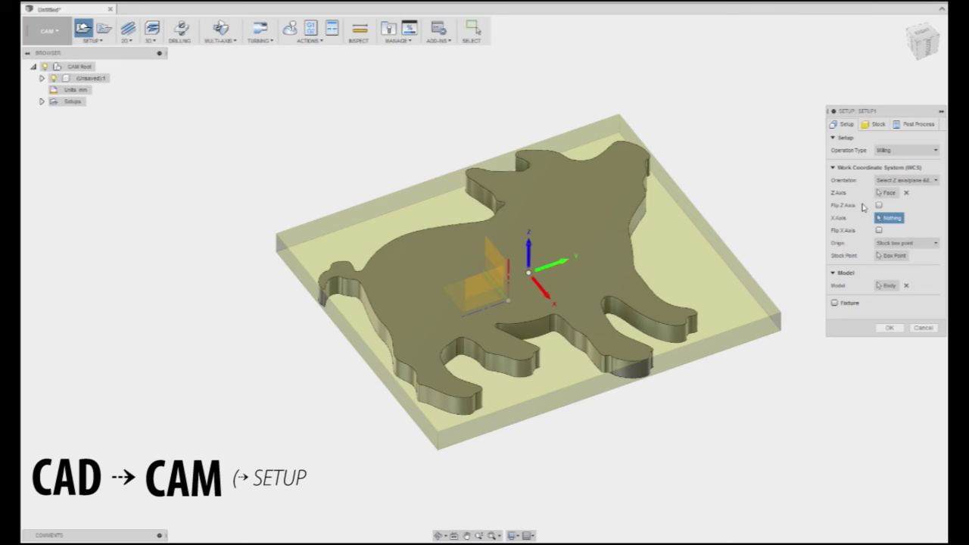
{"action": "left_click", "coordinate": [887, 192]}
Place the setup origin on the stock box's upper corner beyond the pig's tail and finish the setup
{"action": "left_click", "coordinate": [906, 243]}
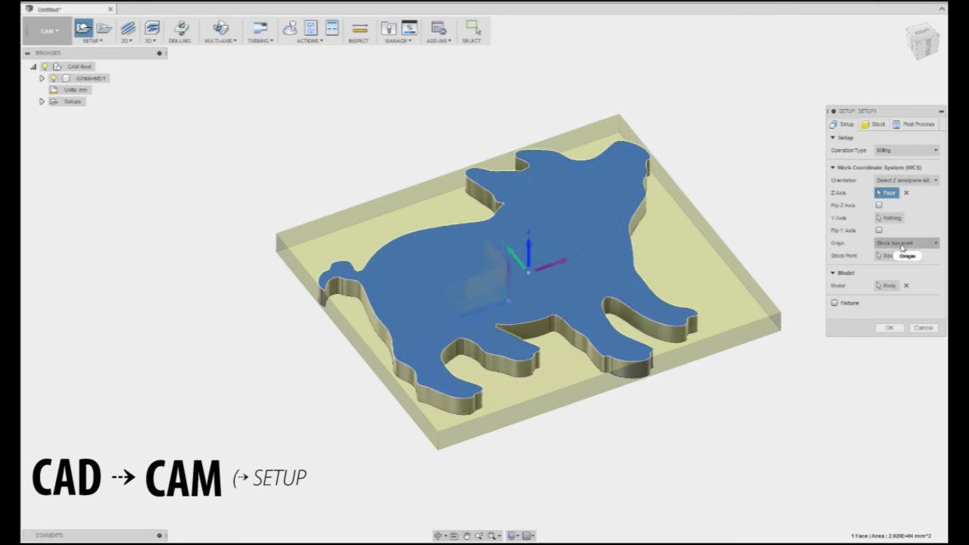
{"action": "left_click", "coordinate": [891, 267]}
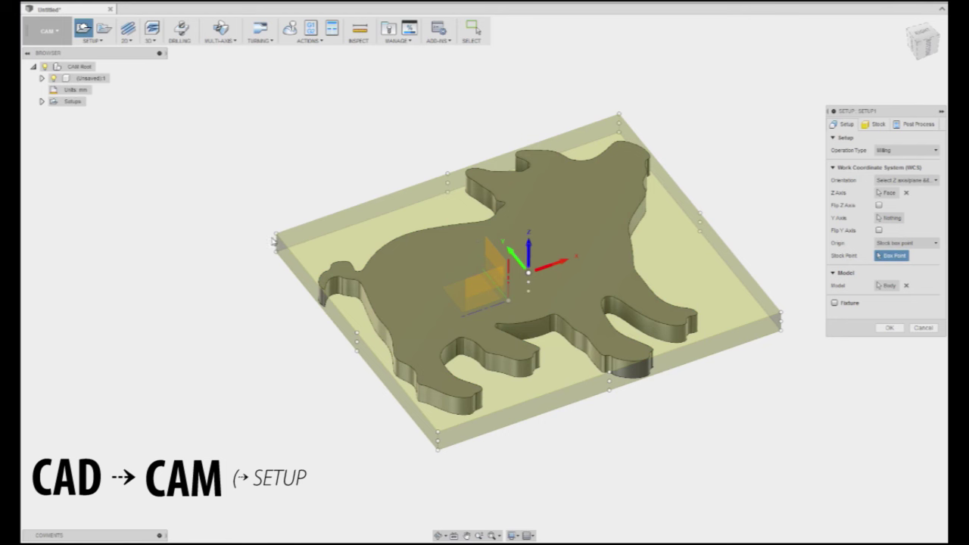
{"action": "left_click", "coordinate": [277, 235]}
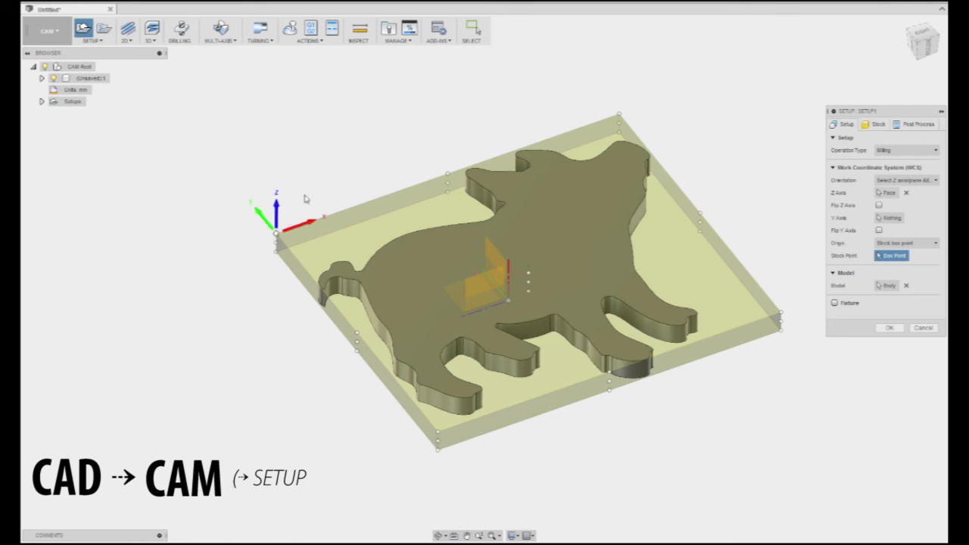
{"action": "left_click", "coordinate": [888, 328]}
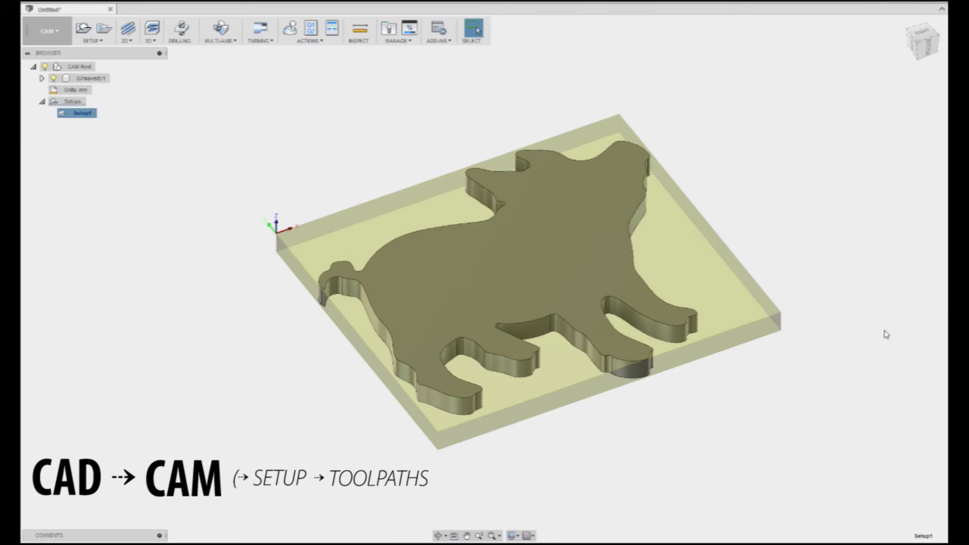
Add a 2D Contour operation using the 1/4" flat endmill from the Inch - Aluminum samples, with coolant disabled
{"action": "left_click", "coordinate": [127, 40]}
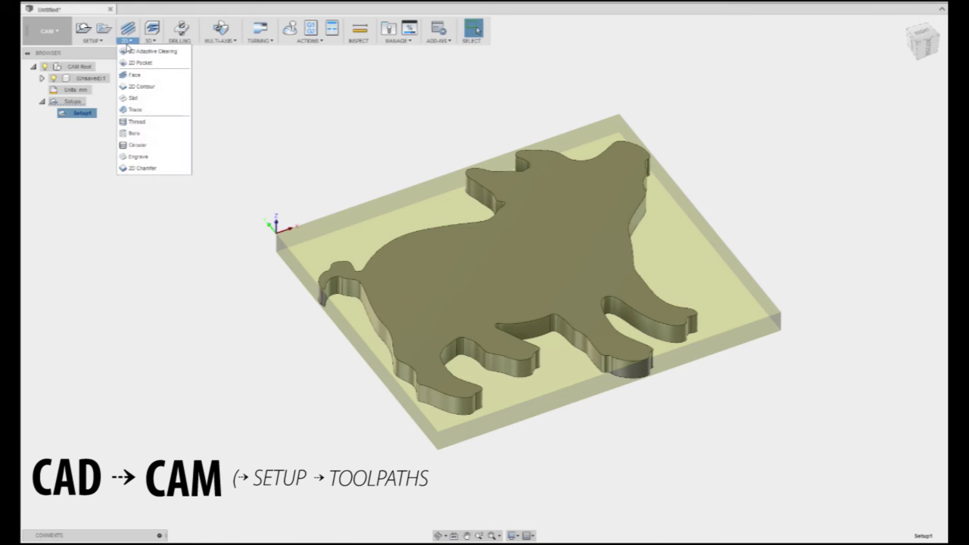
{"action": "left_click", "coordinate": [168, 89]}
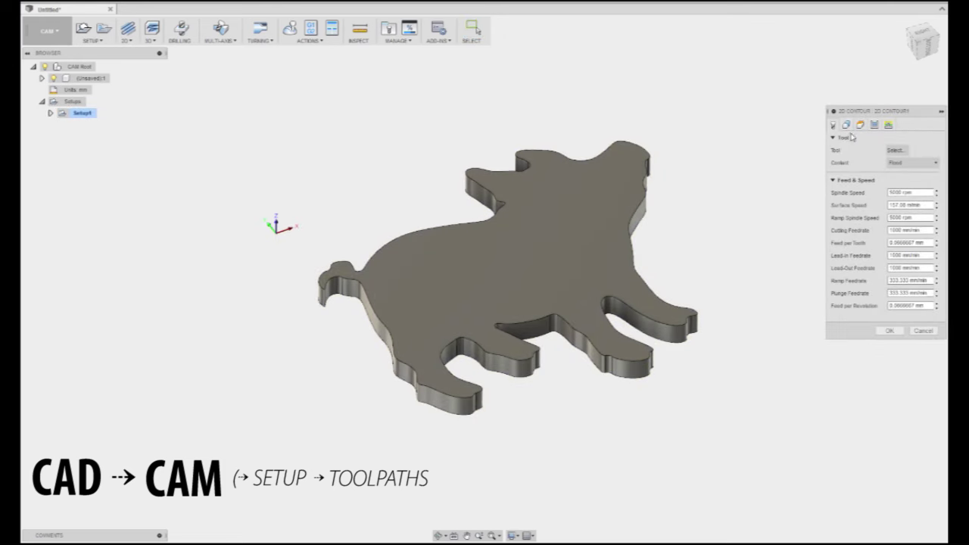
{"action": "left_click", "coordinate": [898, 151]}
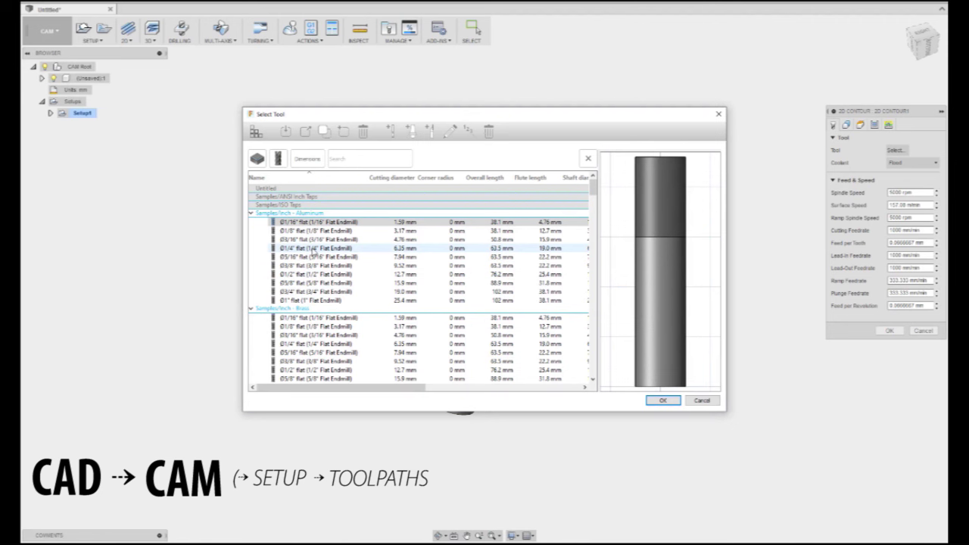
{"action": "left_click", "coordinate": [313, 248]}
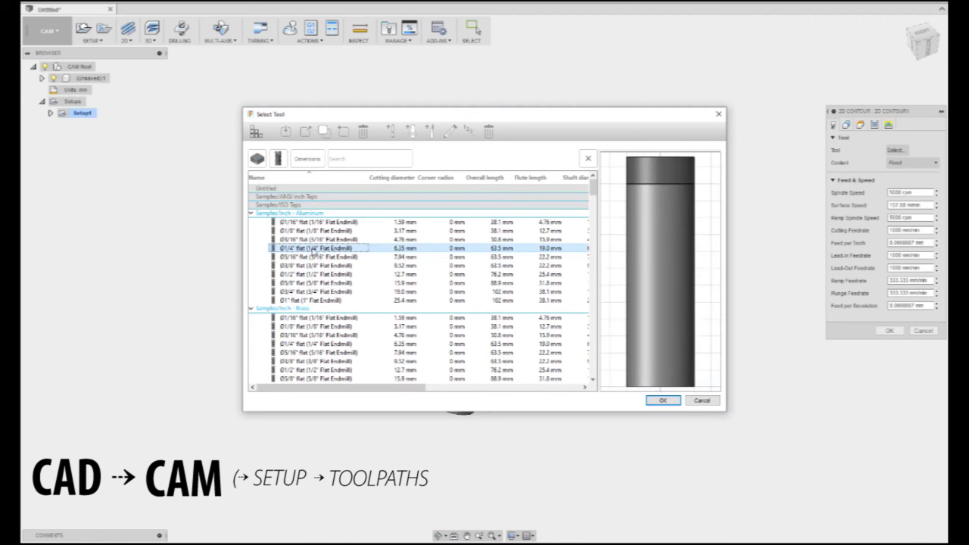
{"action": "left_click", "coordinate": [657, 399]}
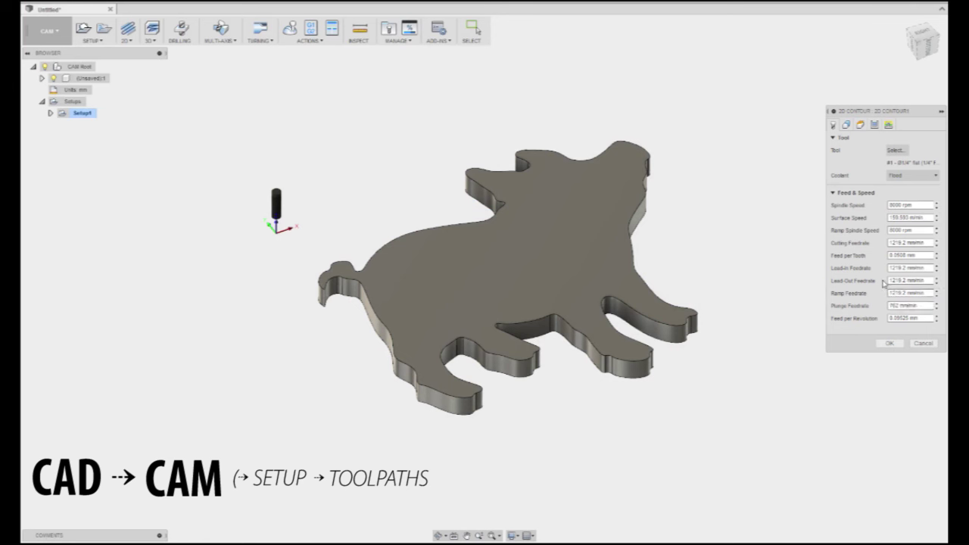
{"action": "left_click", "coordinate": [896, 177]}
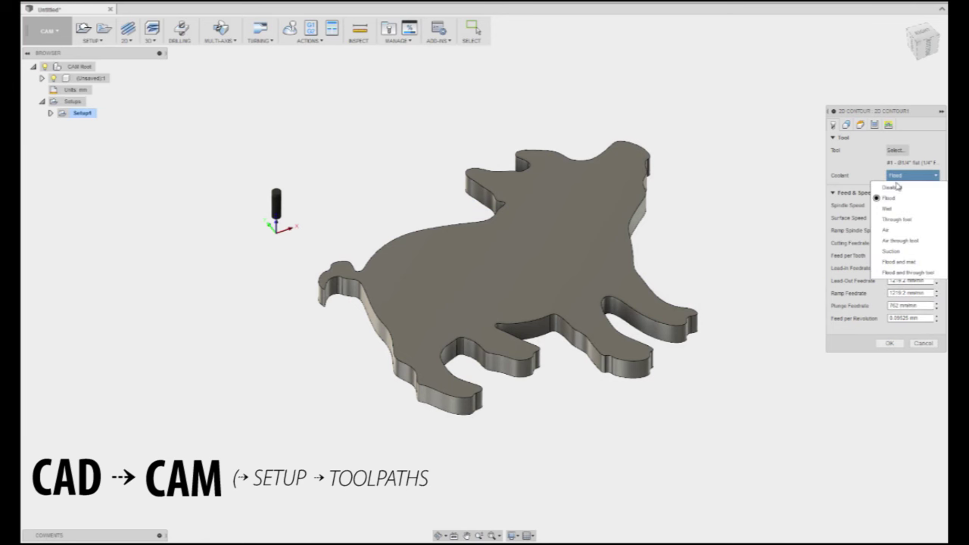
{"action": "left_click", "coordinate": [891, 183]}
Select the pig body's complete bottom edge chain as the contour geometry
{"action": "left_click", "coordinate": [852, 125]}
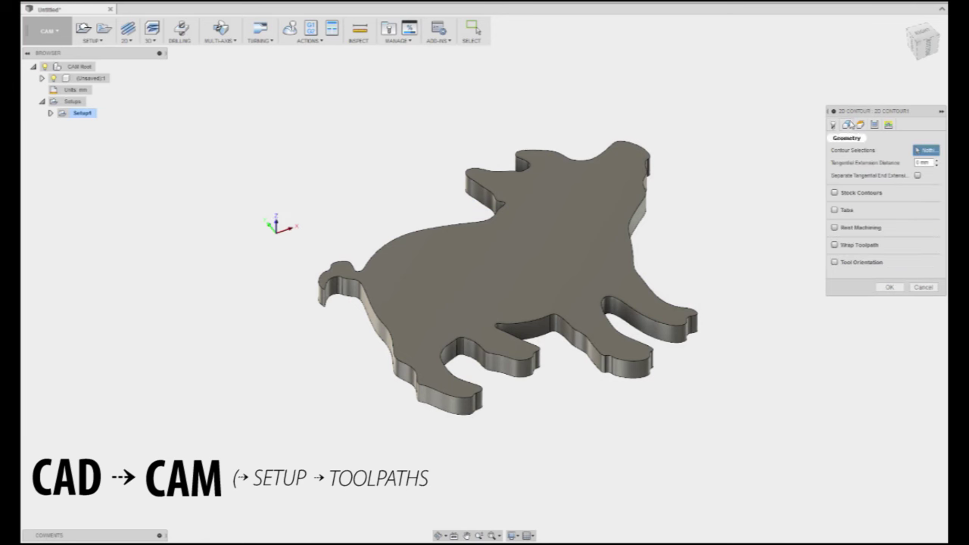
{"action": "left_click", "coordinate": [371, 325]}
{"action": "middle_click_drag", "start_coordinate": [371, 326], "coordinate": [374, 371], "text": "shift"}
{"action": "middle_click_drag", "start_coordinate": [326, 300], "coordinate": [318, 308], "text": "shift"}
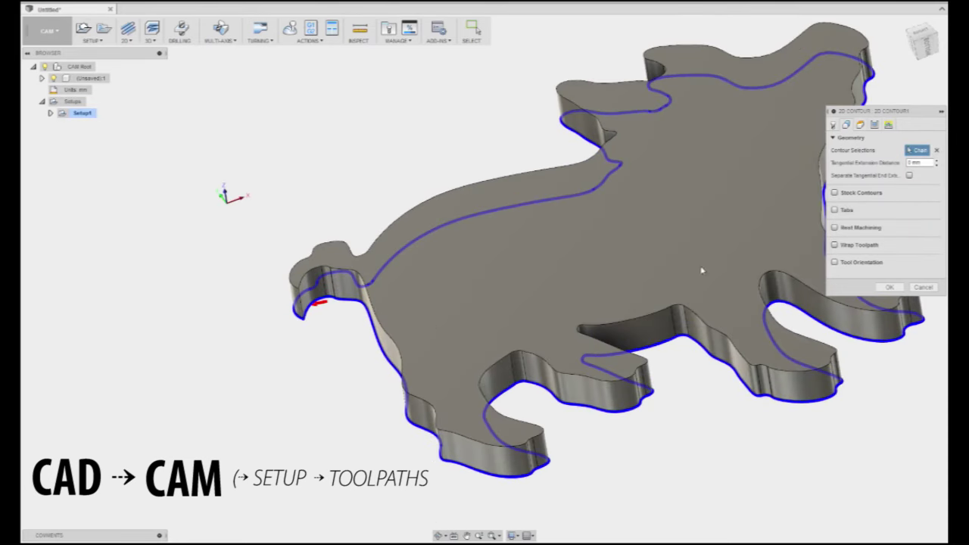
{"action": "scroll", "coordinate": [726, 271], "scroll_direction": "down", "scroll_amount": 5}
{"action": "middle_click_drag", "start_coordinate": [777, 246], "coordinate": [751, 280], "text": "shift"}
{"action": "middle_click_drag", "start_coordinate": [667, 265], "coordinate": [813, 206]}
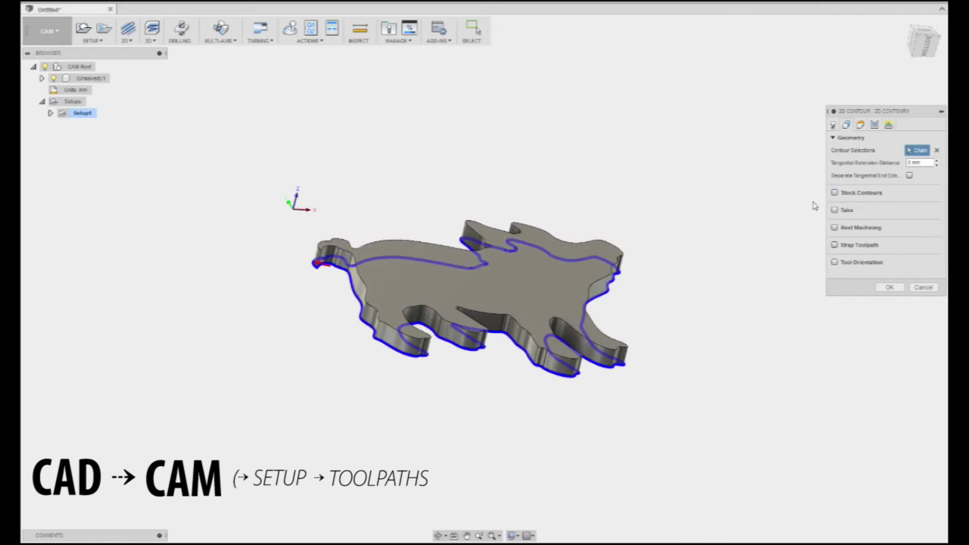
Enable multiple depths for the contour passes with a maximum roughing stepdown of 5 mm
{"action": "left_click", "coordinate": [860, 126]}
{"action": "left_click", "coordinate": [848, 126]}
{"action": "left_click", "coordinate": [874, 125]}
{"action": "left_click", "coordinate": [840, 335]}
{"action": "left_click", "coordinate": [925, 347]}
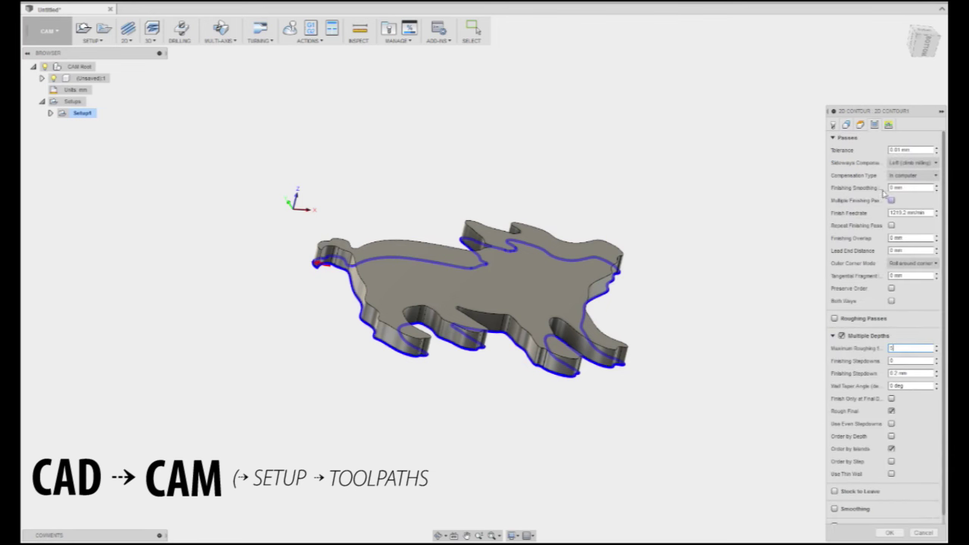
Set the contour's bottom height to be measured from the stock bottom
{"action": "left_click", "coordinate": [860, 126]}
{"action": "mouse_move", "coordinate": [703, 286]}
{"action": "middle_mouse_down", "text": "shift"}
{"action": "mouse_move", "coordinate": [707, 259]}
{"action": "mouse_move", "coordinate": [708, 285]}
{"action": "middle_mouse_up", "text": "shift"}
{"action": "left_click", "coordinate": [890, 324]}
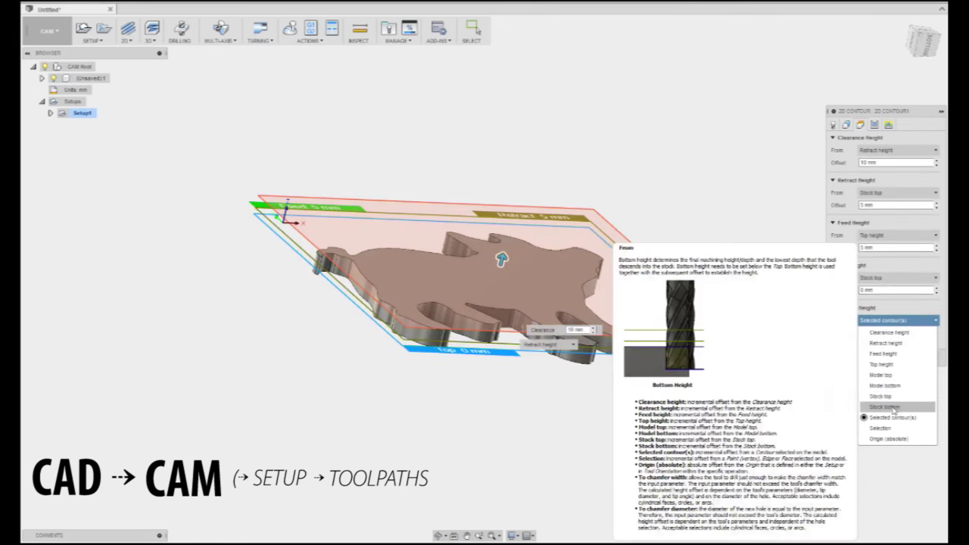
{"action": "left_click", "coordinate": [893, 402]}
Enable rectangular holding tabs positioned by distance every 100 mm and generate the 2D contour toolpath
{"action": "left_click", "coordinate": [849, 127]}
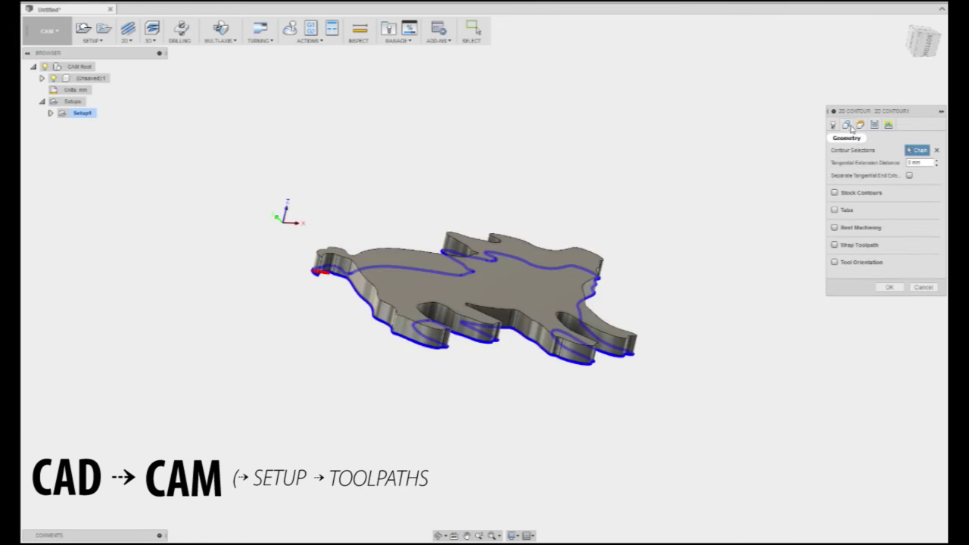
{"action": "left_click", "coordinate": [835, 211]}
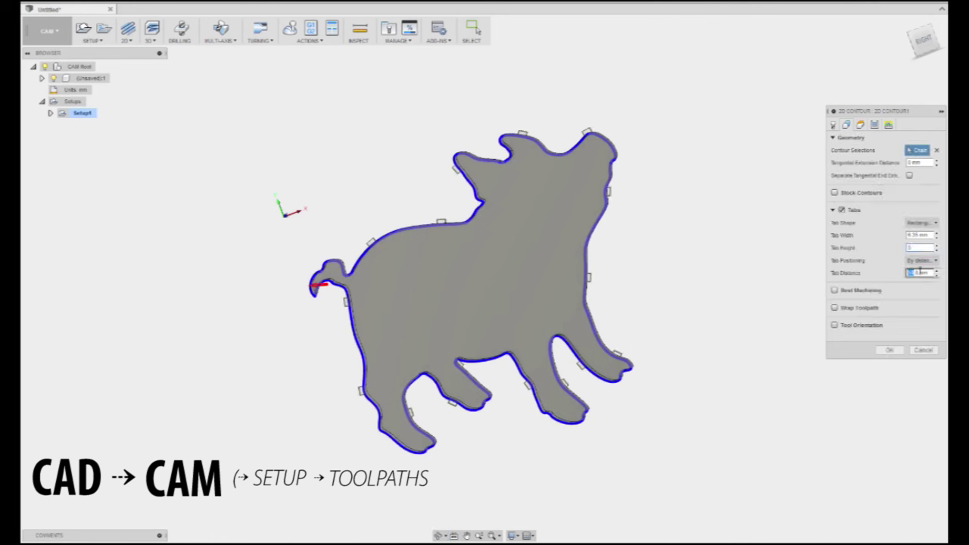
{"action": "type", "text": "100"}
{"action": "key", "text": "Return"}
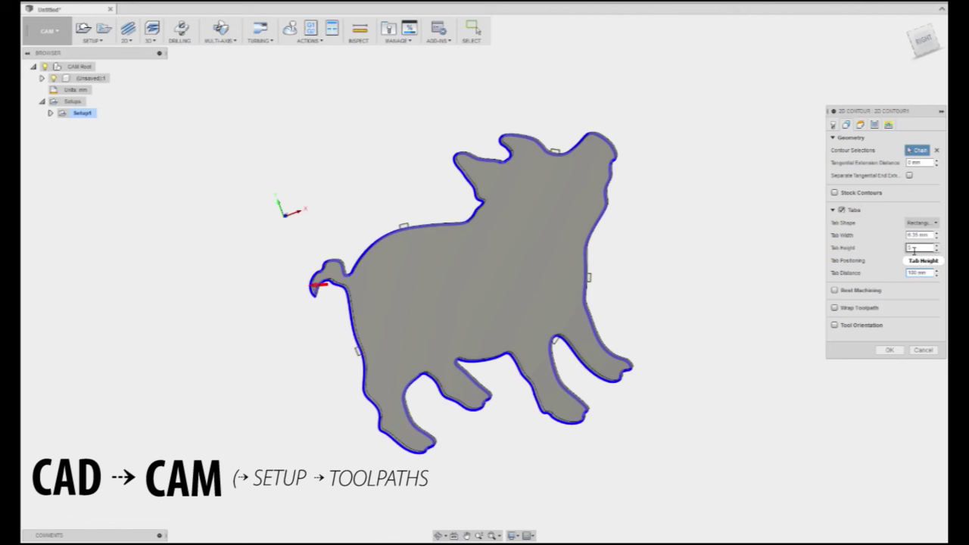
{"action": "left_click", "coordinate": [891, 349]}
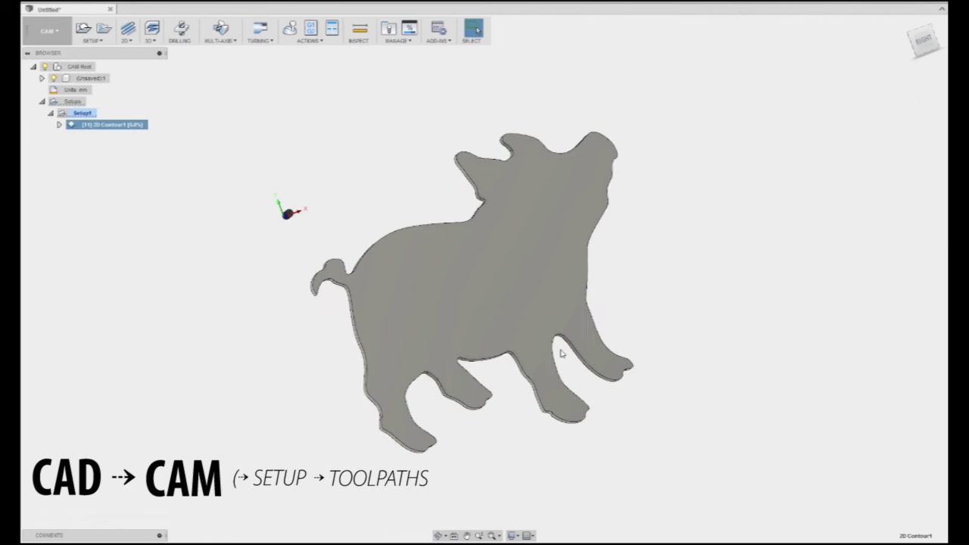
Inspect the generated contour toolpath around the pig and simulate it
{"action": "middle_click_drag", "start_coordinate": [562, 354], "coordinate": [541, 339], "text": "shift"}
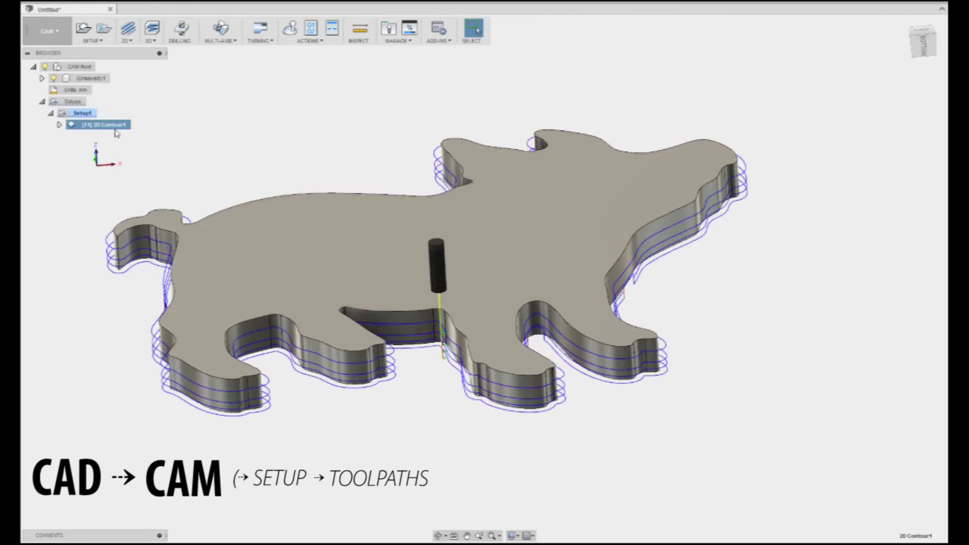
{"action": "right_click", "coordinate": [120, 125]}
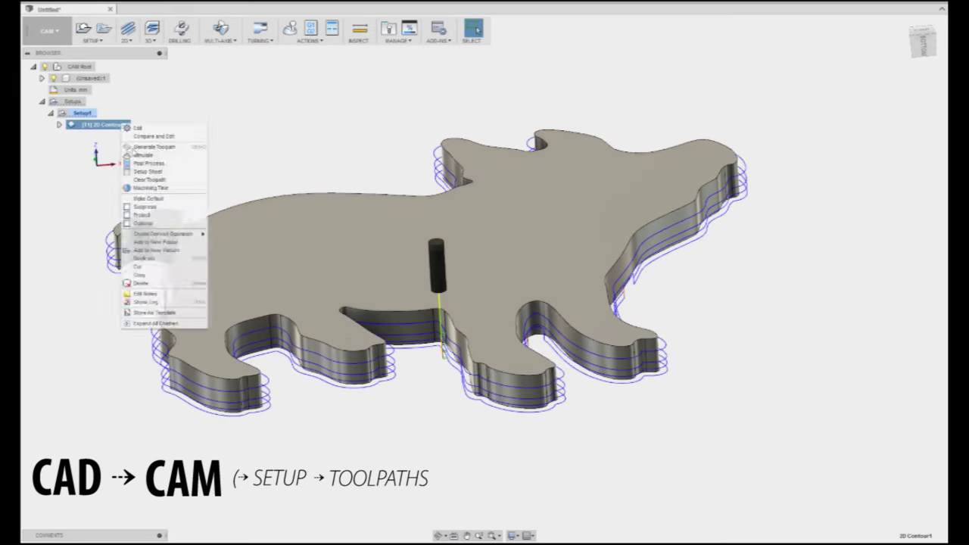
{"action": "left_click", "coordinate": [140, 154]}
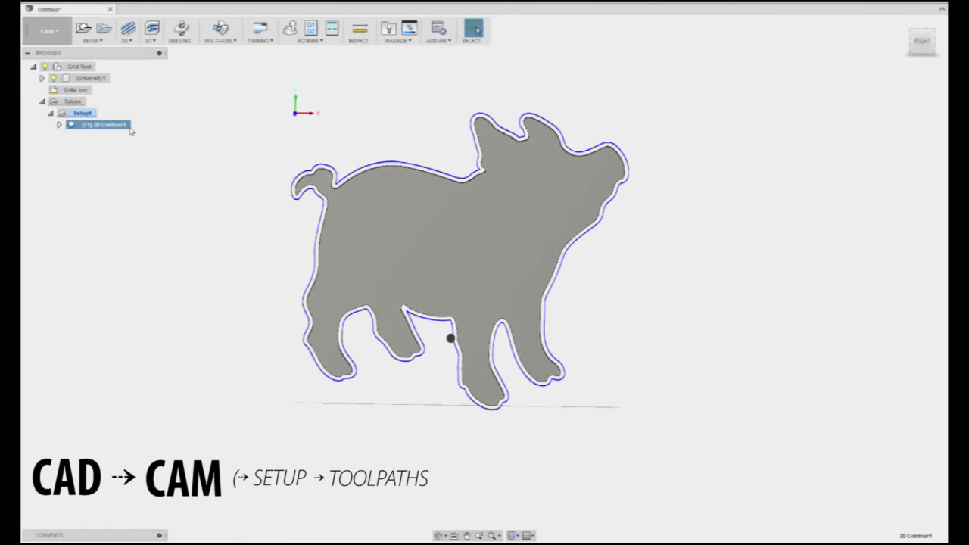
Check the machining time of the 2D contour operation
{"action": "right_click", "coordinate": [120, 126]}
{"action": "left_click", "coordinate": [151, 194]}
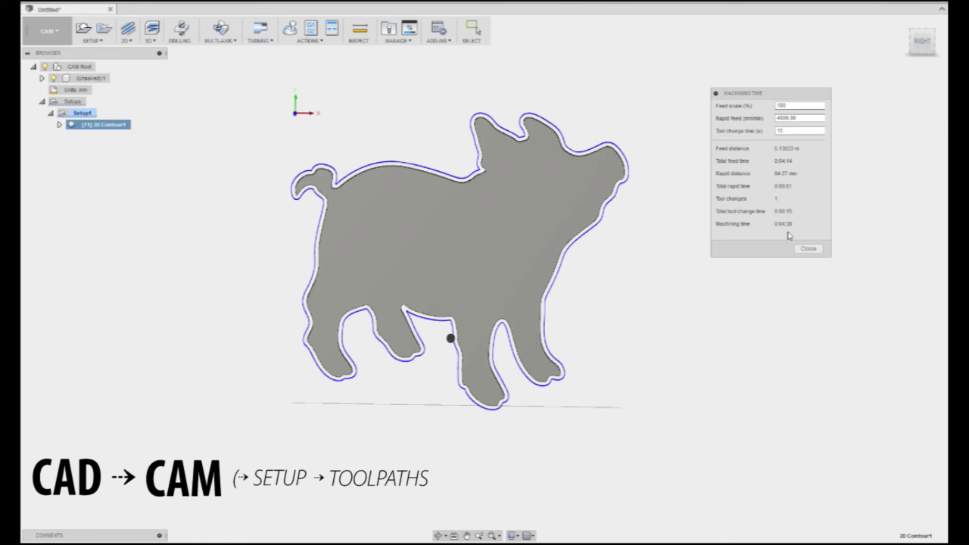
{"action": "left_click", "coordinate": [806, 248]}
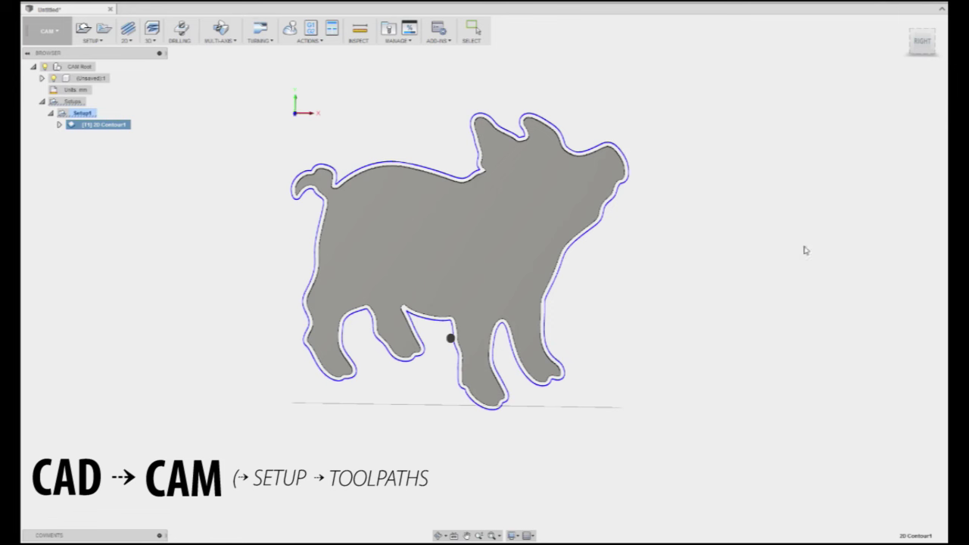
Post process the 2D contour with the Generic Mach3Mill configuration, naming the program pigcuttingboard
{"action": "right_click", "coordinate": [127, 125]}
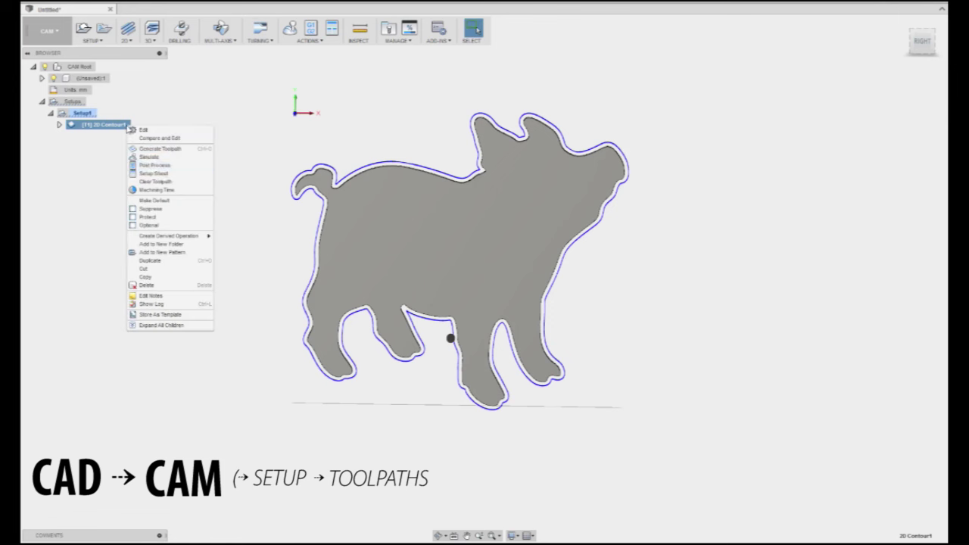
{"action": "left_click", "coordinate": [182, 166]}
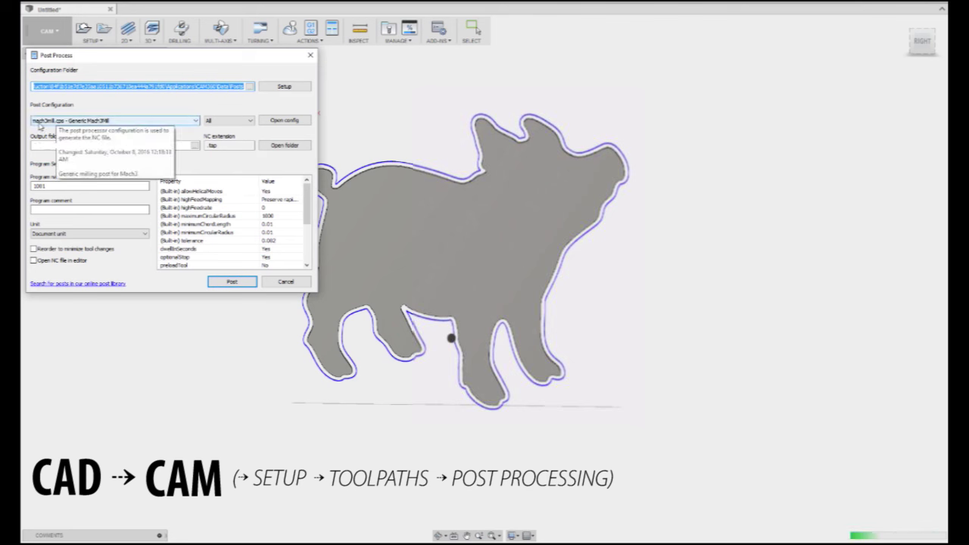
{"action": "left_click", "coordinate": [54, 186]}
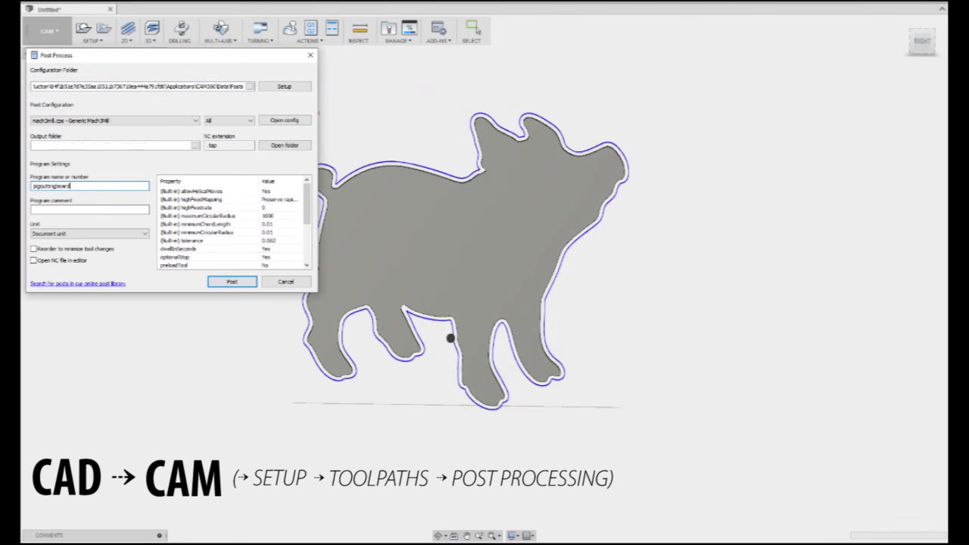
{"action": "left_click", "coordinate": [227, 281]}
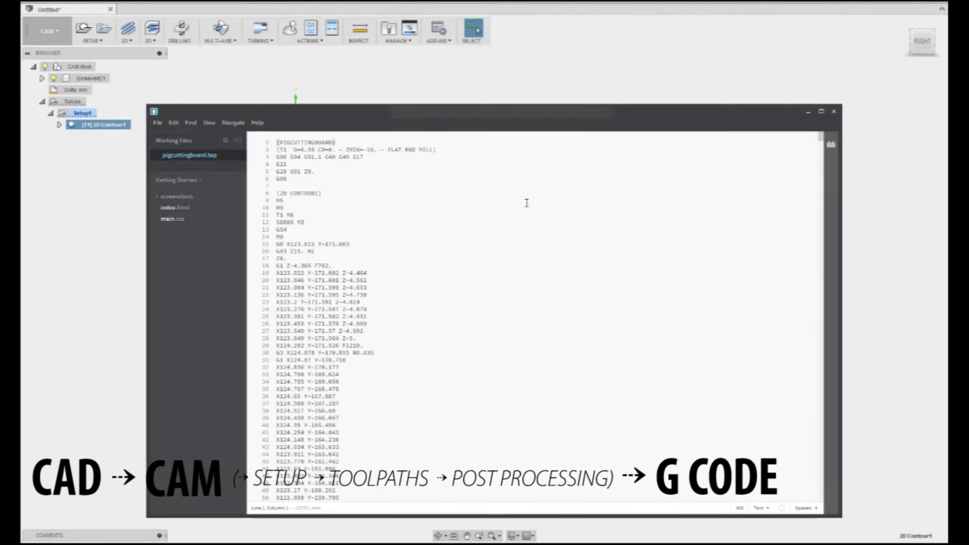
Look through the g-code in pigcuttingboard.tap, close the editor and return to the pig toolpath
{"action": "scroll", "coordinate": [463, 217], "scroll_direction": "down", "scroll_amount": 20}
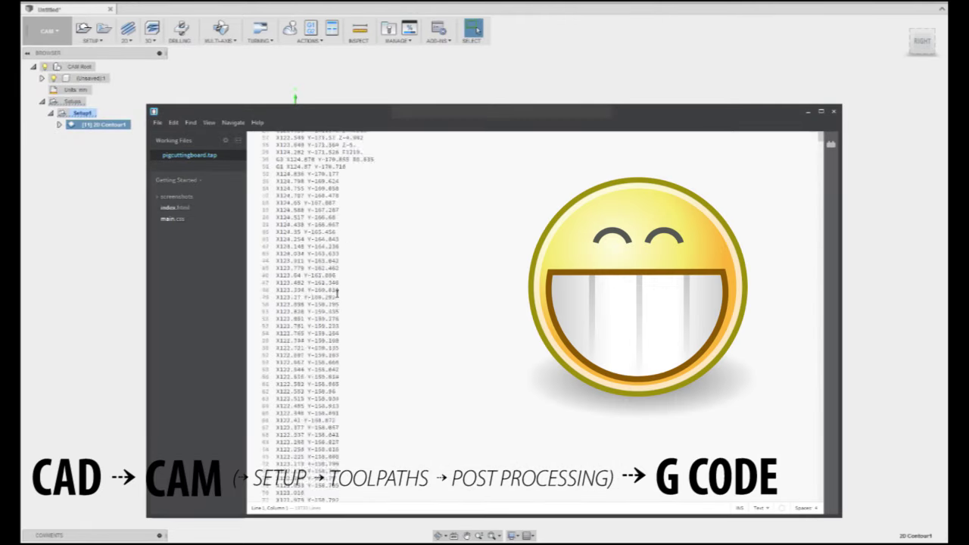
{"action": "scroll", "coordinate": [352, 284], "scroll_direction": "down", "scroll_amount": 20}
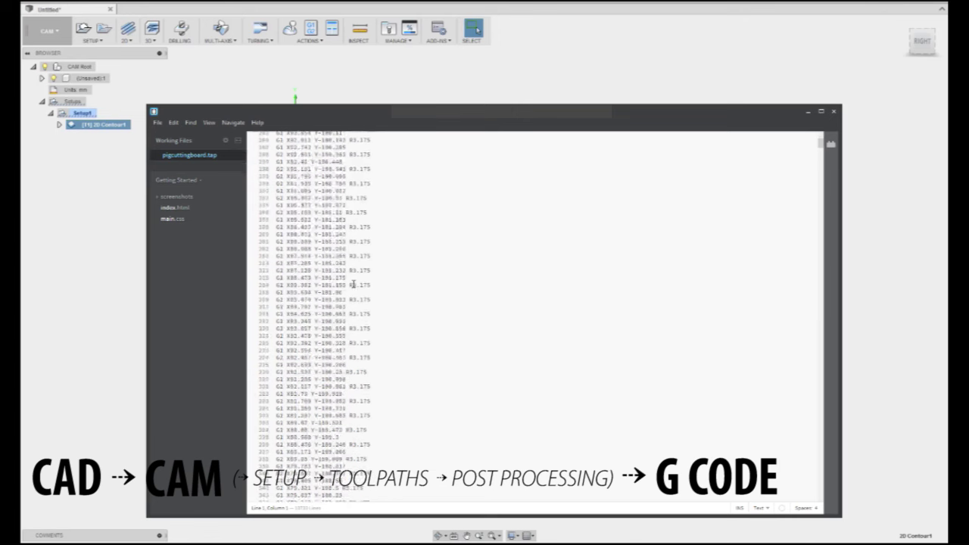
{"action": "scroll", "coordinate": [352, 284], "scroll_direction": "up", "scroll_amount": 20}
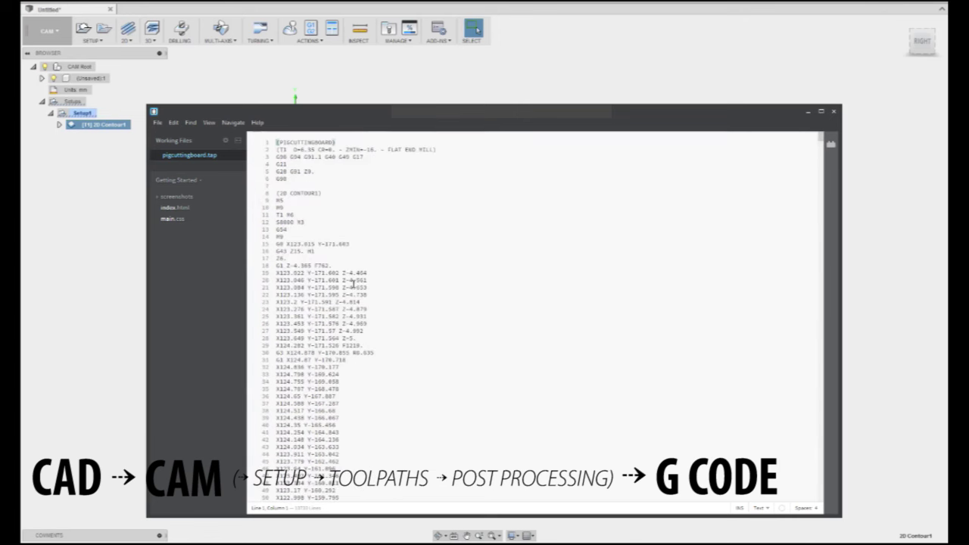
{"action": "left_click", "coordinate": [833, 112]}
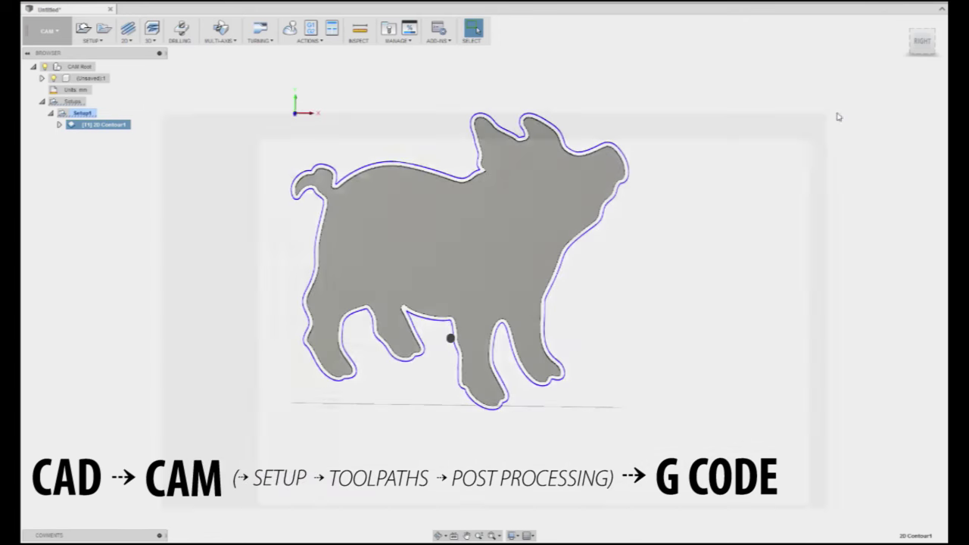
{"action": "middle_click_drag", "start_coordinate": [642, 184], "coordinate": [570, 165], "text": "shift"}
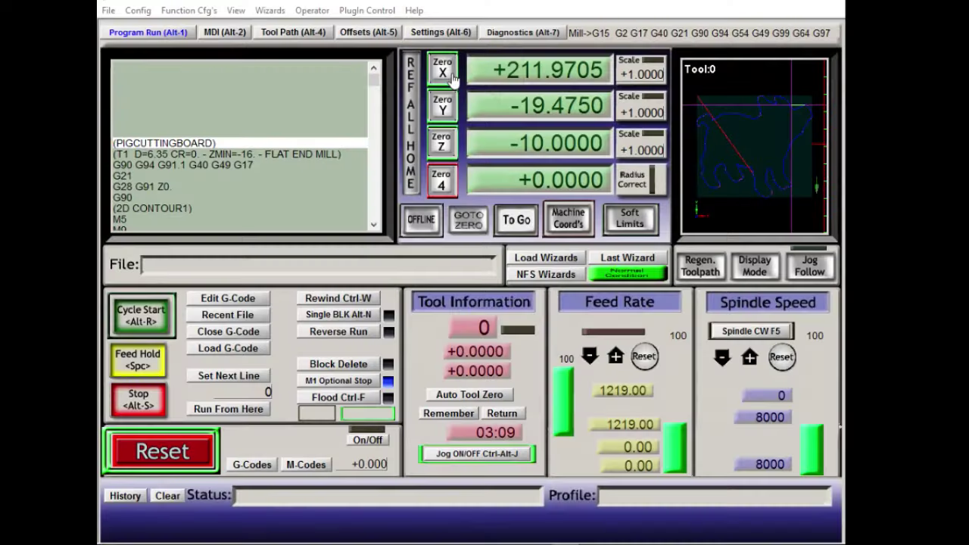
Switch to Mach3, zero the X, Y and Z axes, and start the cycle for the pig cutting board program
{"action": "left_click", "coordinate": [443, 70]}
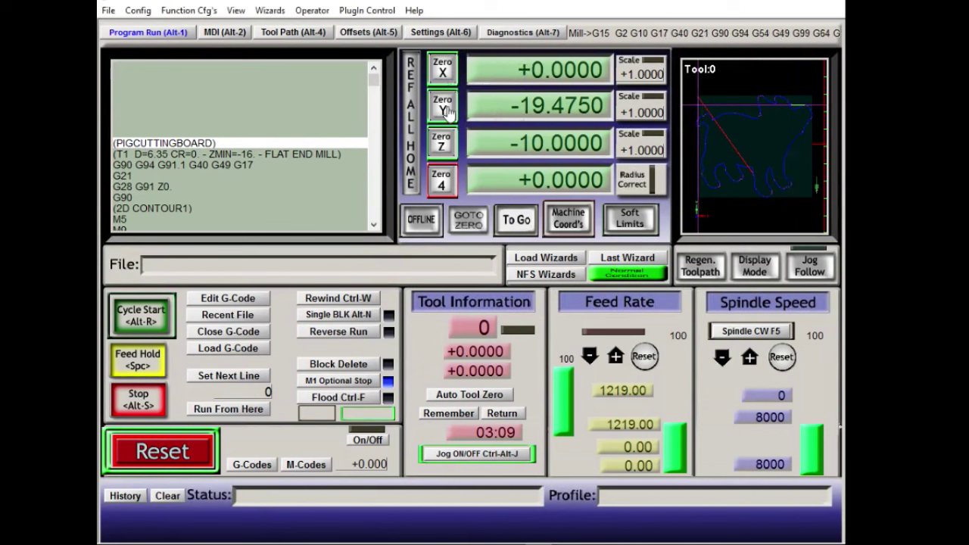
{"action": "left_click", "coordinate": [448, 110]}
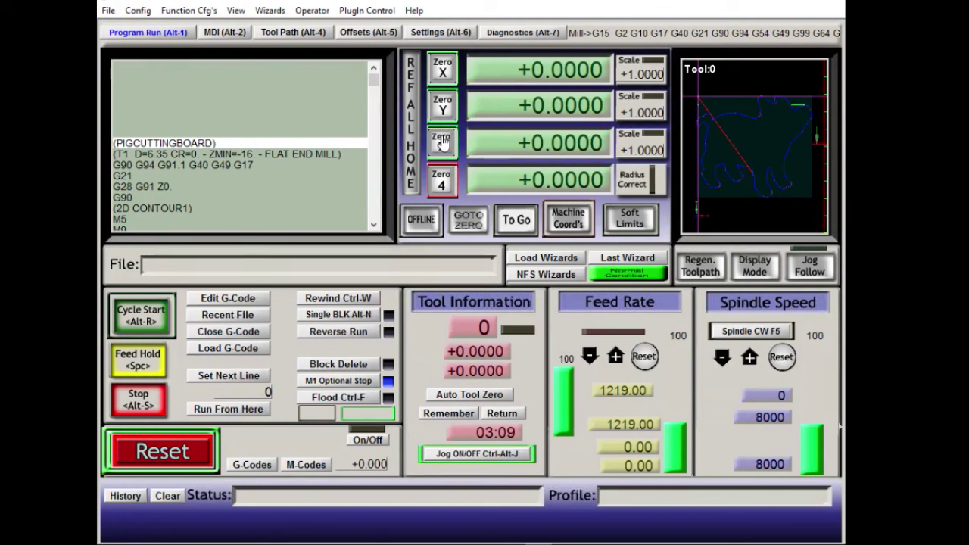
{"action": "left_click", "coordinate": [149, 317]}
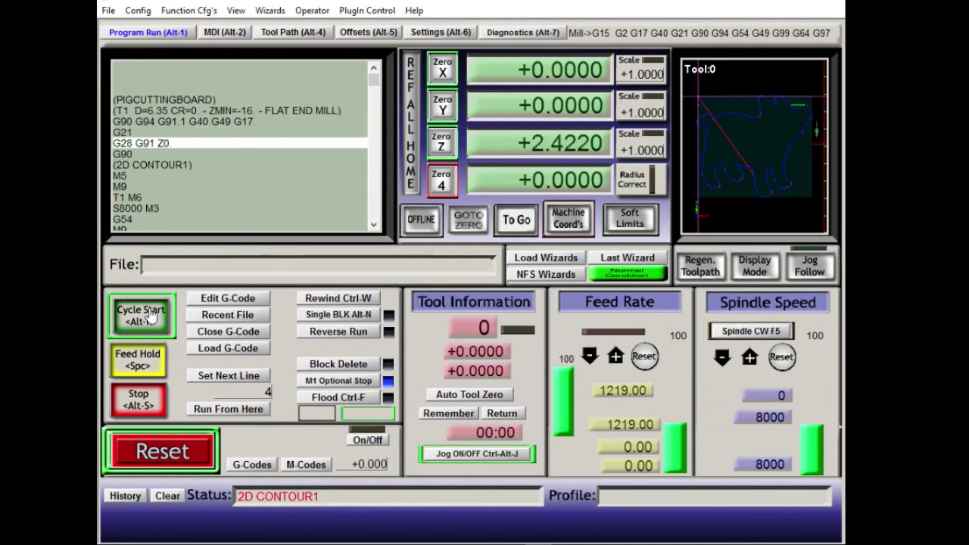